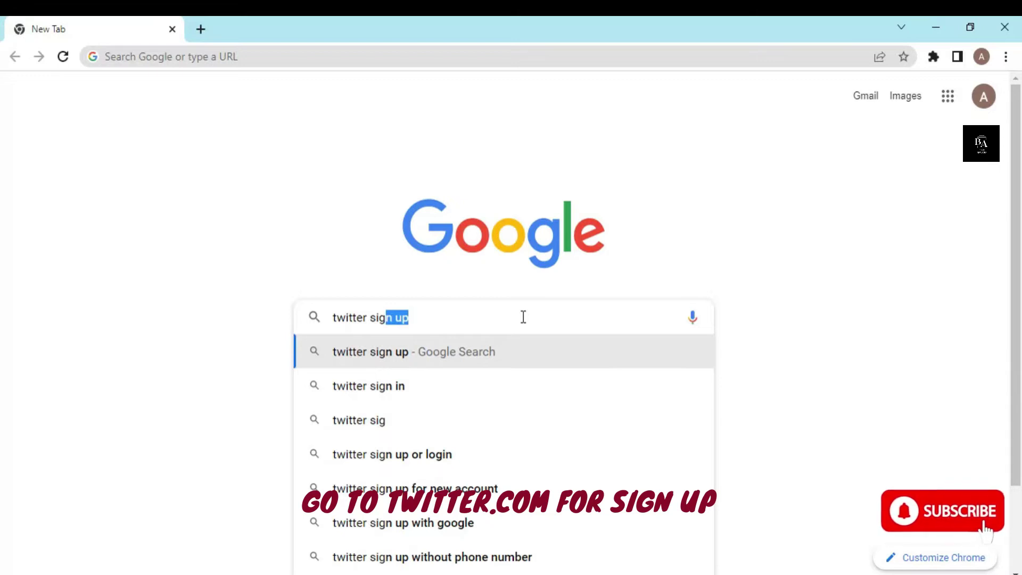
Search Google for "twitter signup" and open the Sign up for Twitter result
{"action": "type", "text": "nup"}
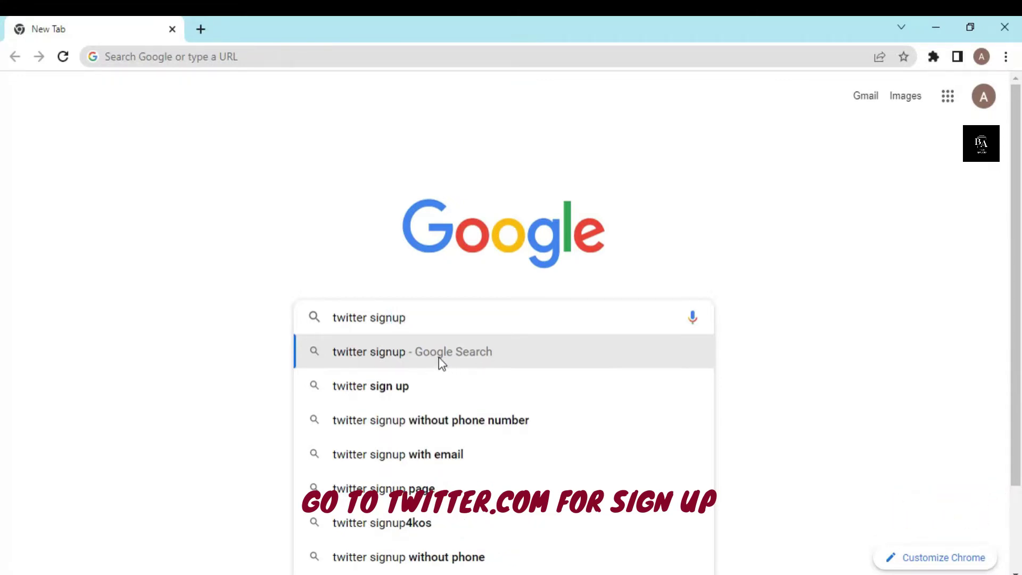
{"action": "left_click", "coordinate": [438, 356]}
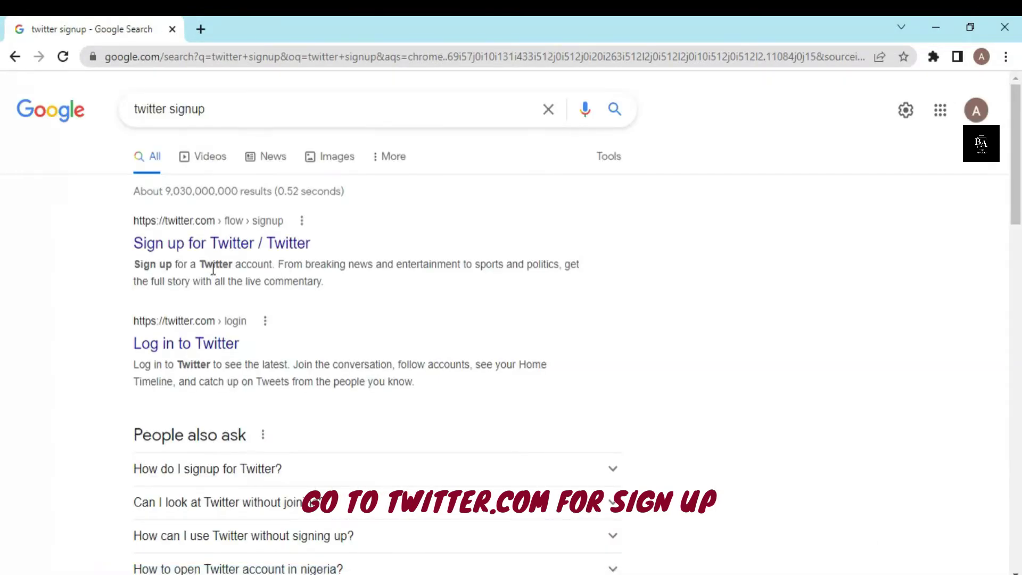
{"action": "left_click", "coordinate": [207, 246]}
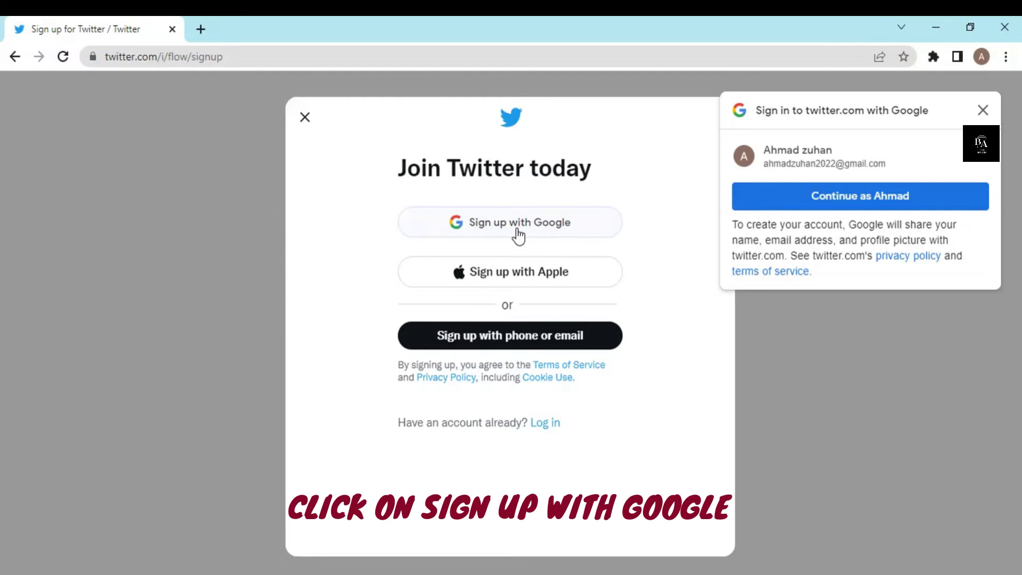
Sign up for Twitter with Google, choosing the listed Google account and confirming the sign-in
{"action": "left_click", "coordinate": [494, 232]}
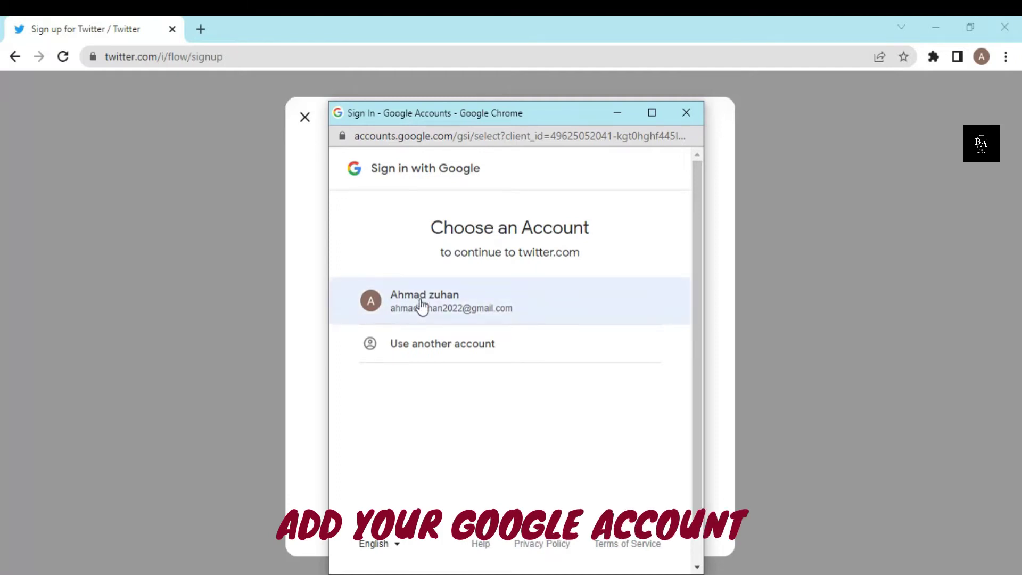
{"action": "left_click", "coordinate": [422, 302]}
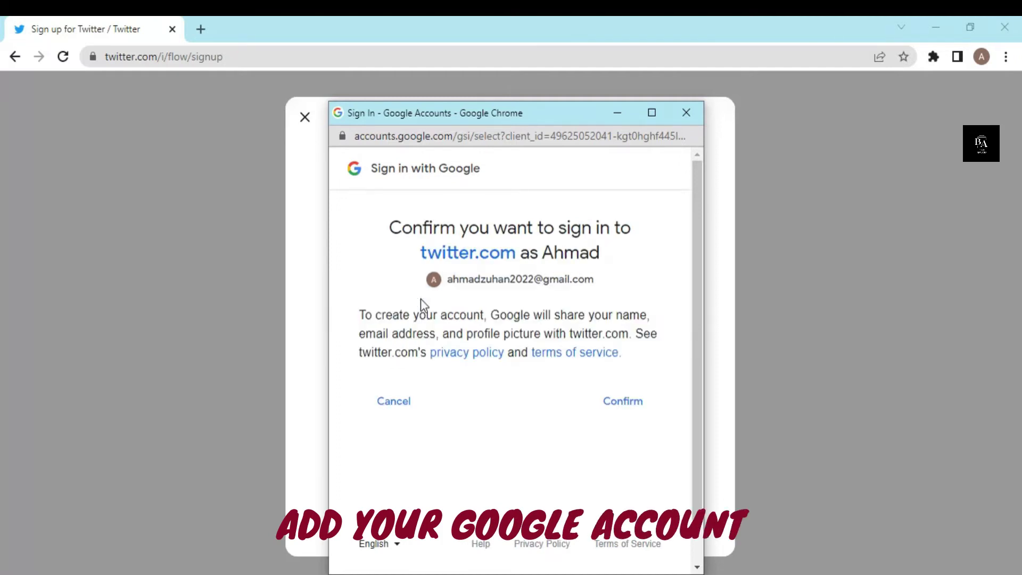
{"action": "left_click", "coordinate": [623, 405]}
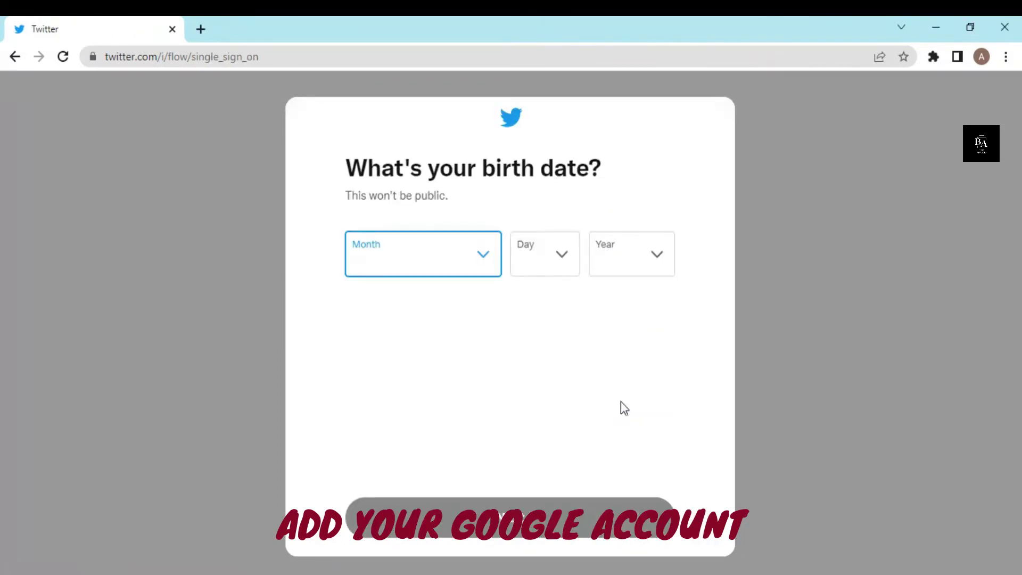
Fill in the month, day and year of the birth date, and proceed through the experience customization with web content tracking enabled
{"action": "left_click", "coordinate": [484, 258]}
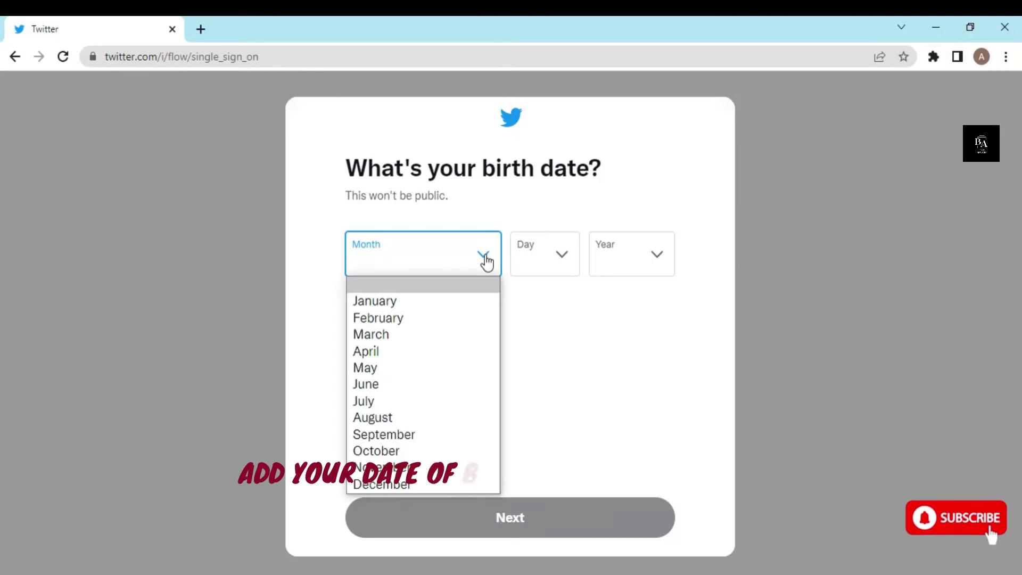
{"action": "left_click", "coordinate": [404, 450]}
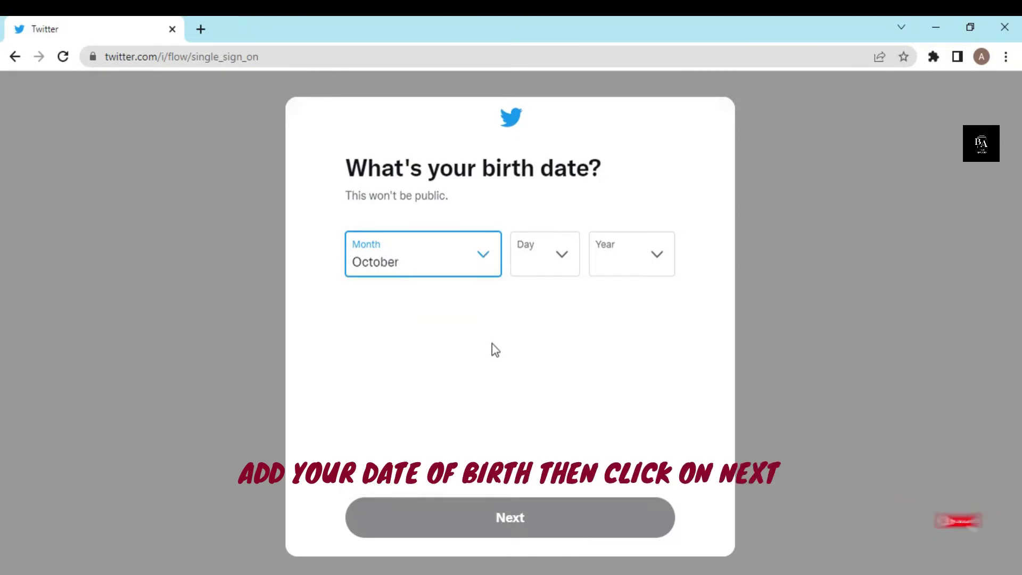
{"action": "left_click", "coordinate": [560, 259]}
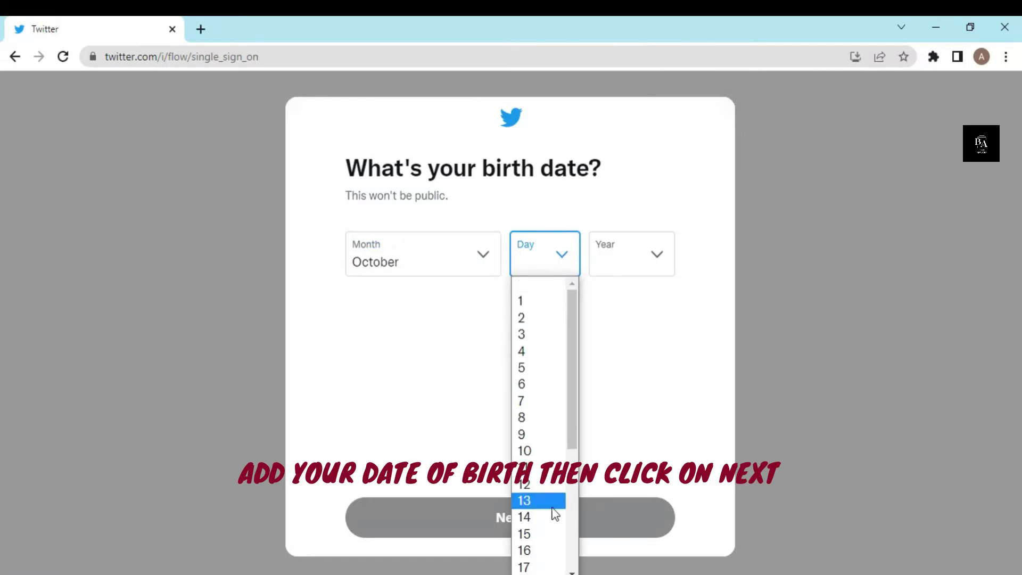
{"action": "left_click", "coordinate": [536, 534]}
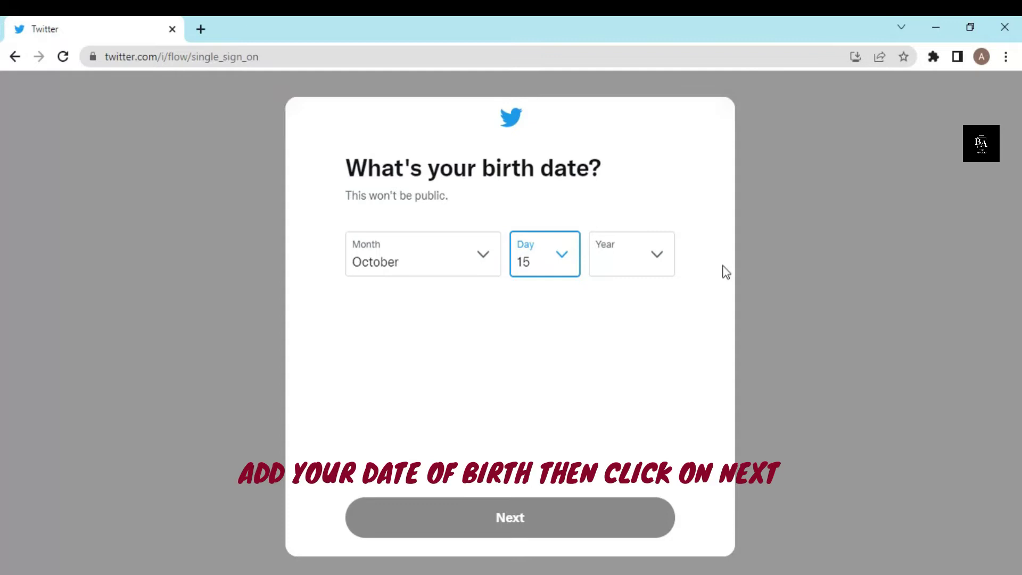
{"action": "left_click", "coordinate": [658, 257]}
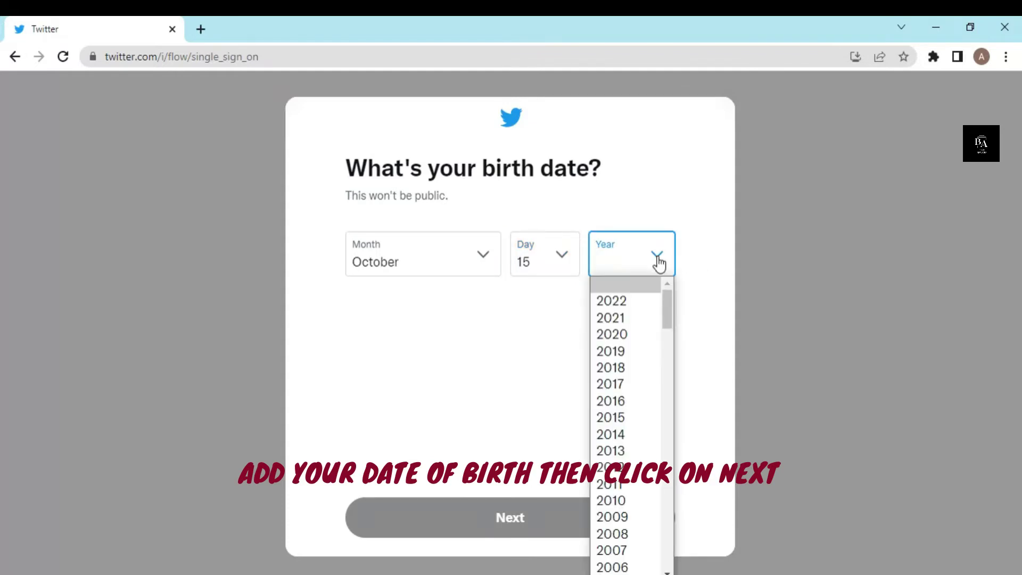
{"action": "left_click", "coordinate": [661, 260]}
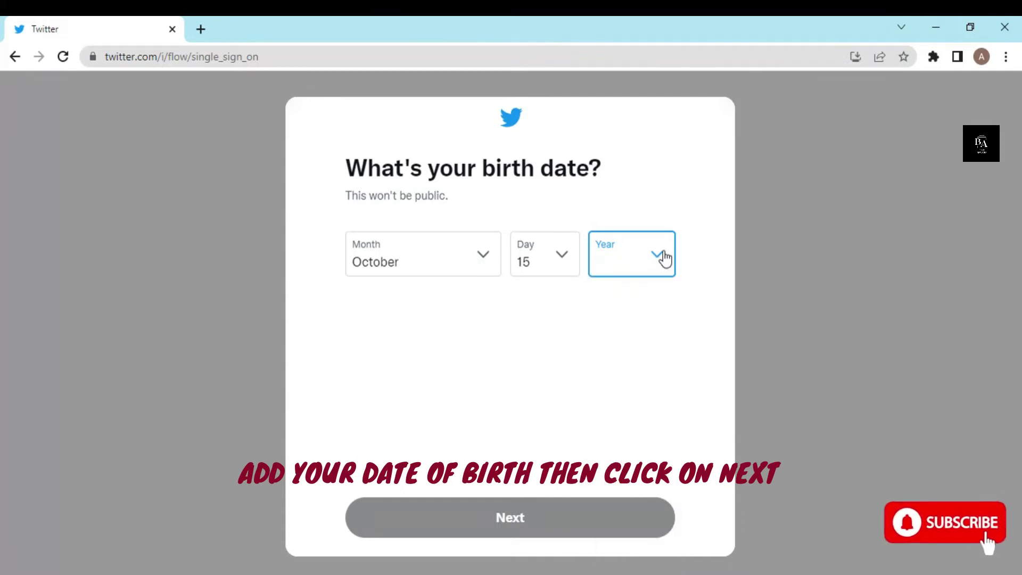
{"action": "left_click", "coordinate": [663, 256]}
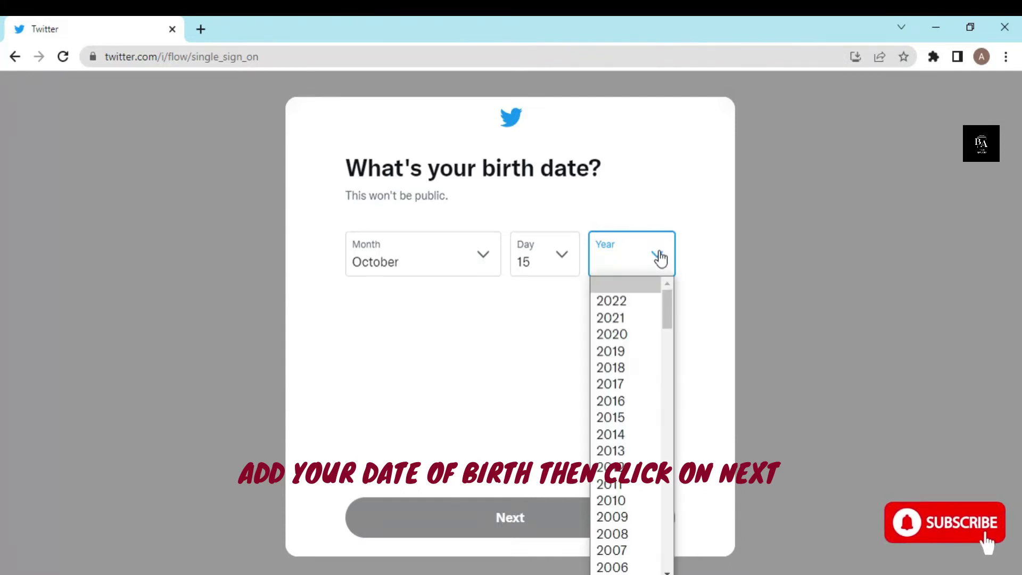
{"action": "left_click_drag", "start_coordinate": [665, 314], "coordinate": [670, 361]}
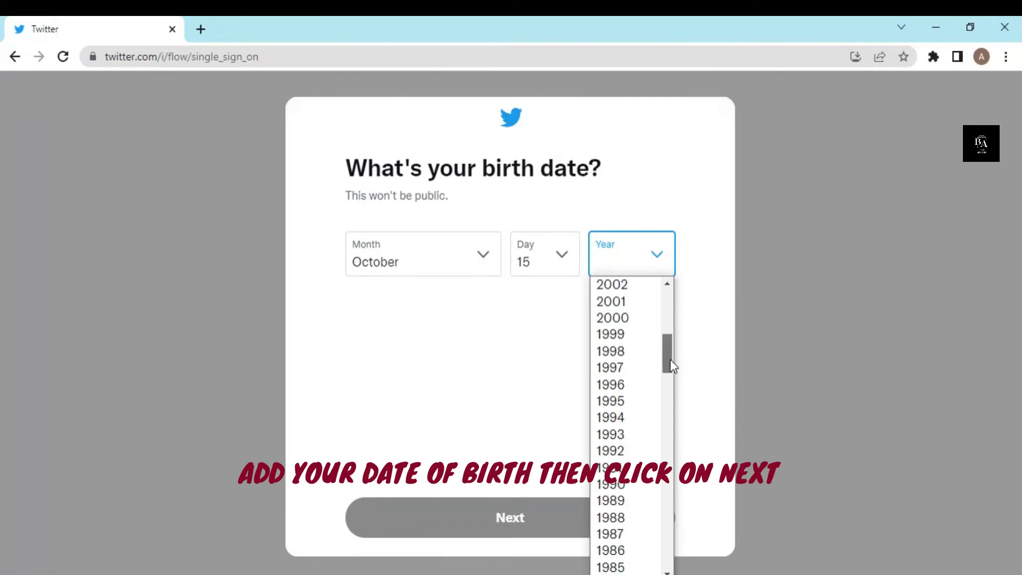
{"action": "left_click", "coordinate": [624, 332]}
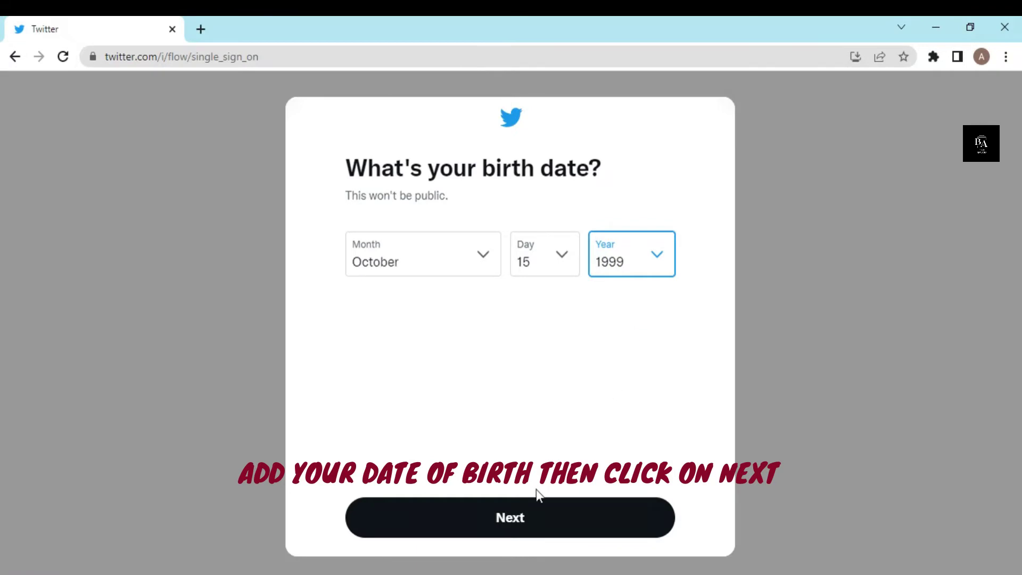
{"action": "left_click", "coordinate": [501, 519]}
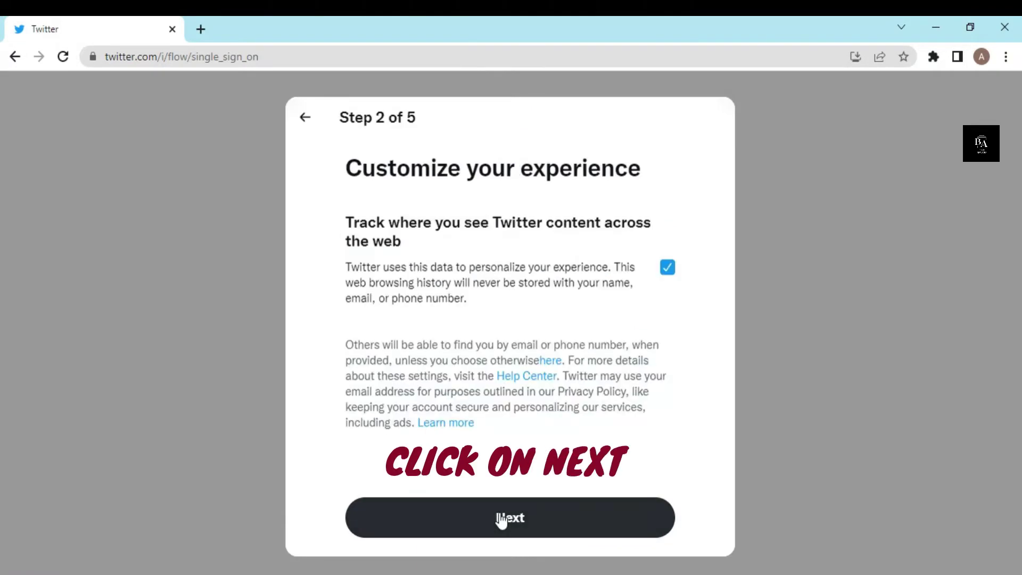
{"action": "left_click", "coordinate": [523, 525]}
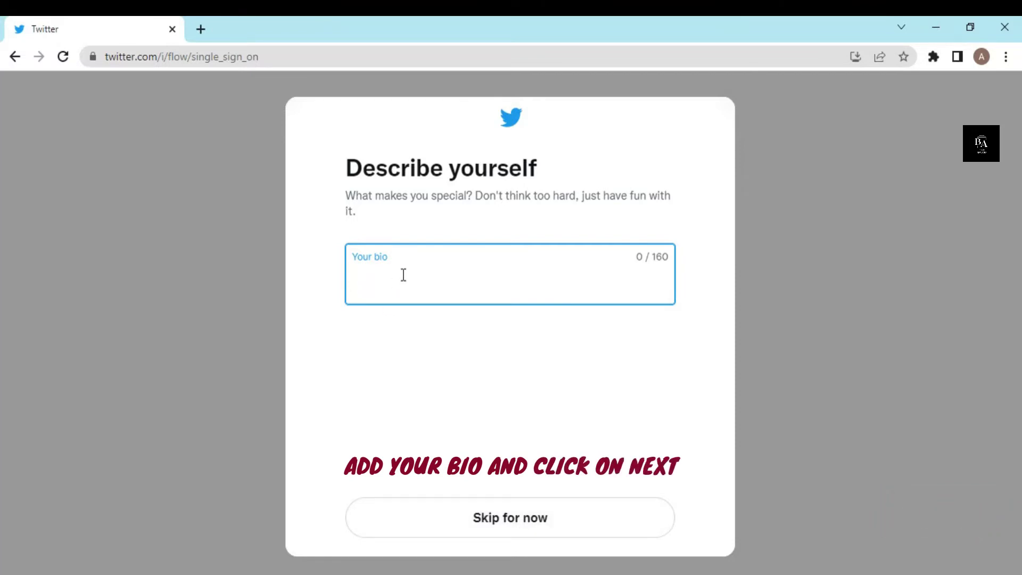
Enter "kindness and braveness" as the profile bio and submit it
{"action": "type", "text": "ki"}
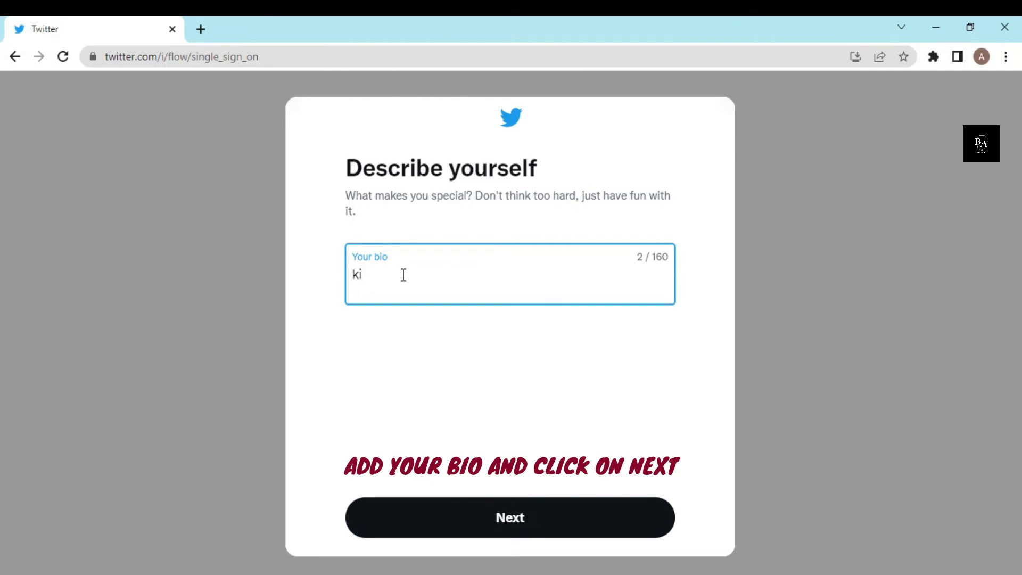
{"action": "type", "text": "ndness"}
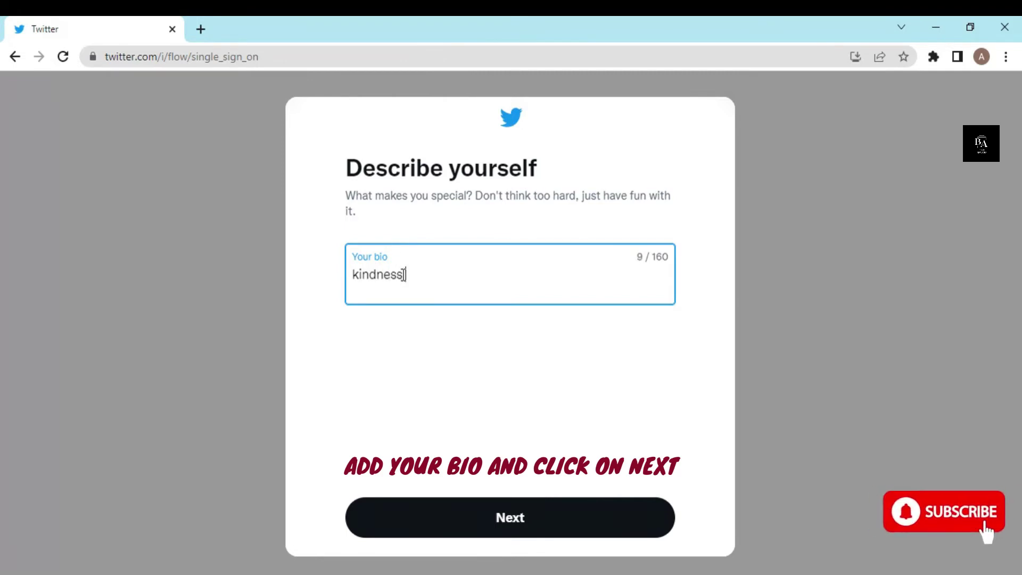
{"action": "type", "text": " and "}
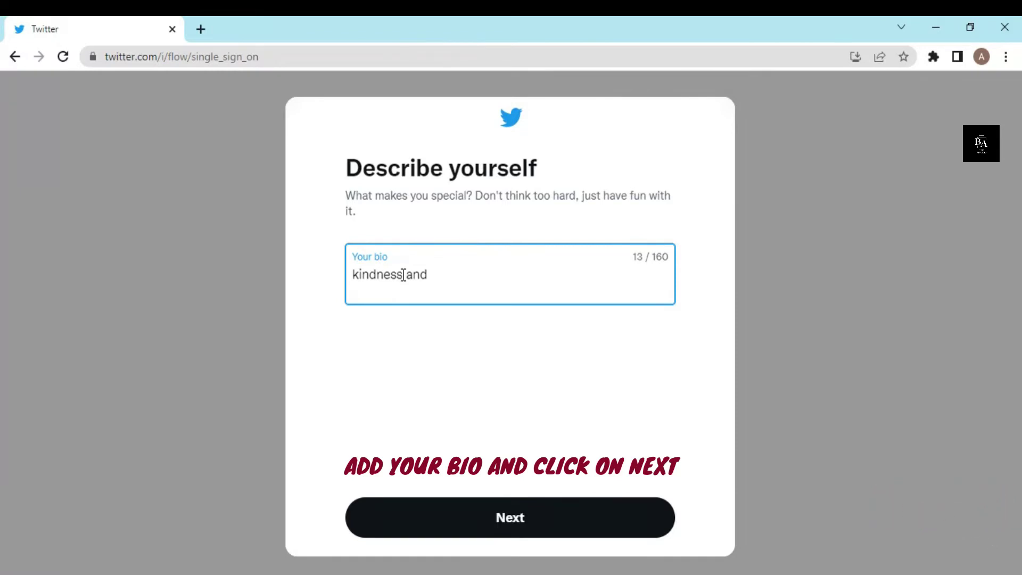
{"action": "type", "text": "ravene"}
{"action": "type", "text": "ss"}
{"action": "type", "text": "ve"}
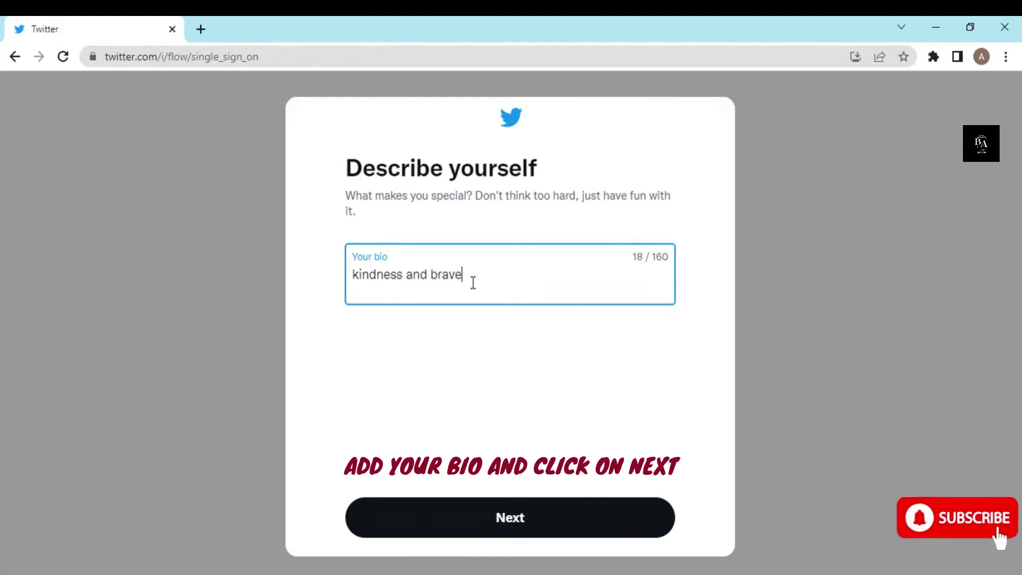
{"action": "type", "text": "ness"}
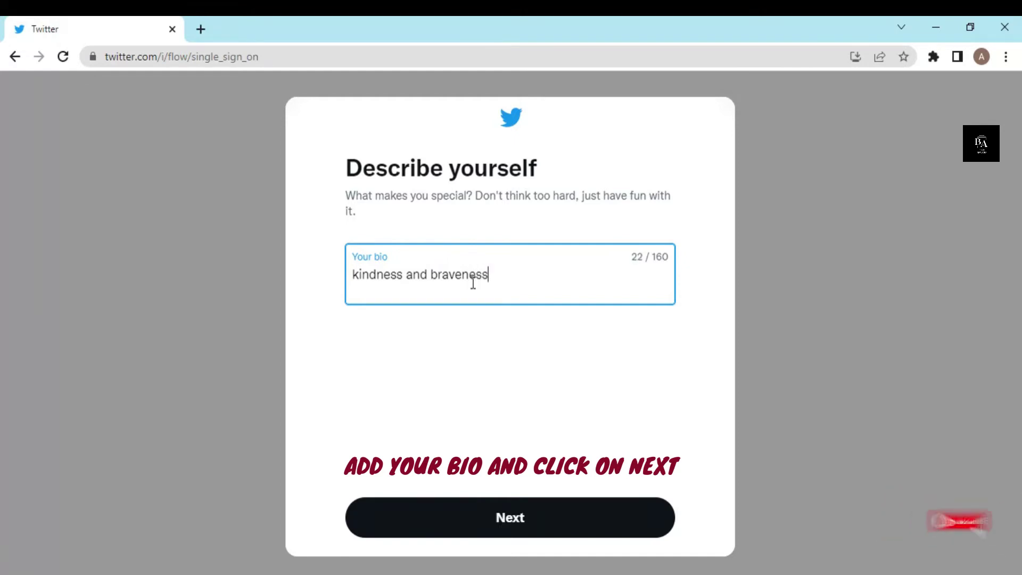
{"action": "left_click", "coordinate": [515, 520]}
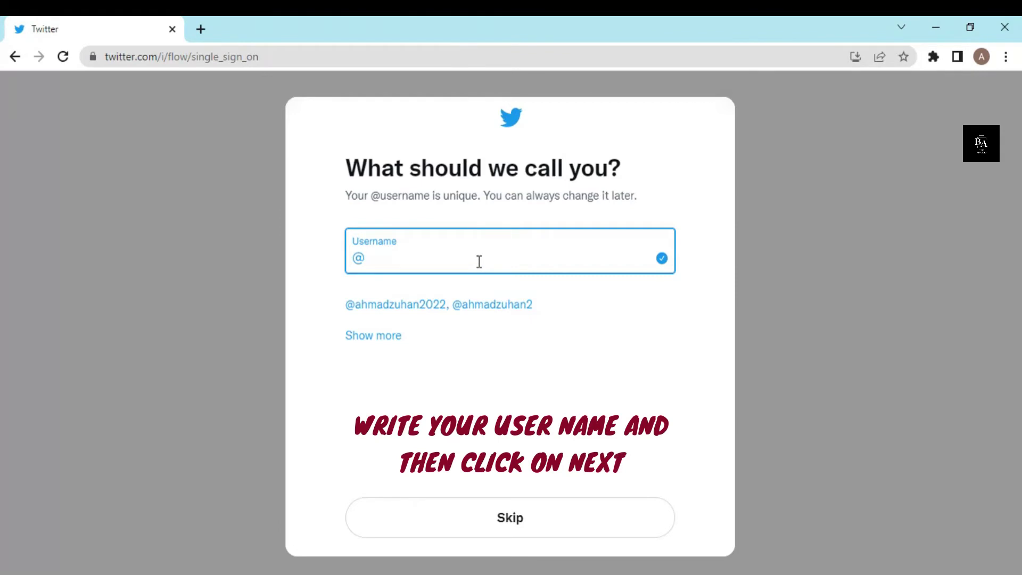
Set the username to batechservices, submit it, and allow twitter.com to show notifications
{"action": "type", "text": "B"}
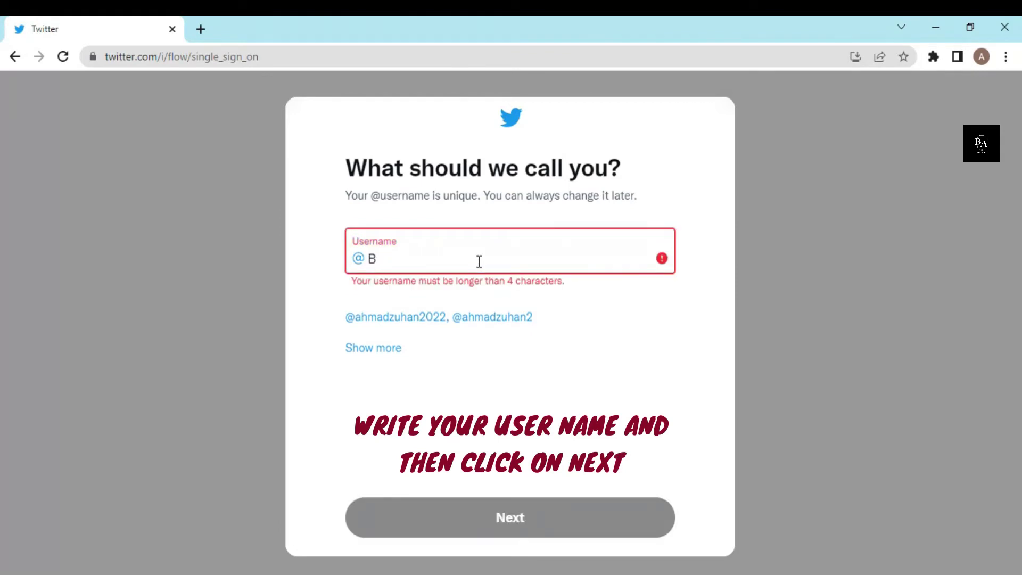
{"action": "key", "text": "BackSpace"}
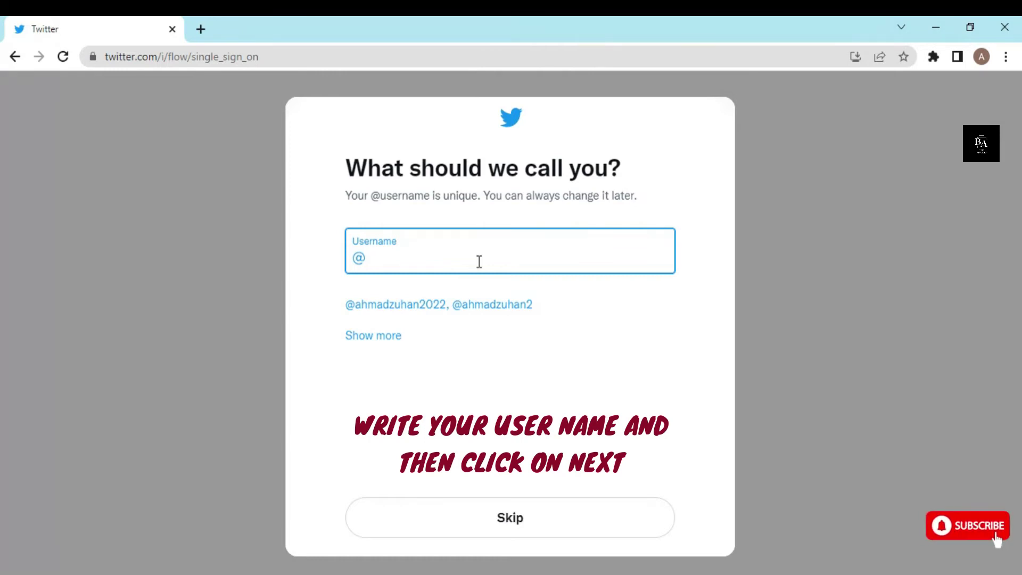
{"action": "type", "text": "batechserv"}
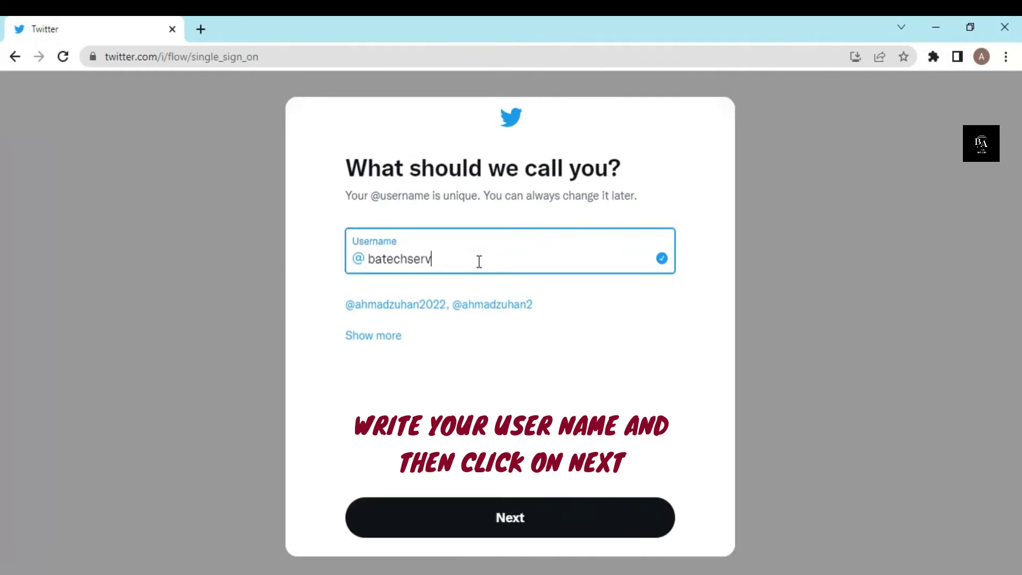
{"action": "type", "text": "ices"}
{"action": "left_click", "coordinate": [512, 526]}
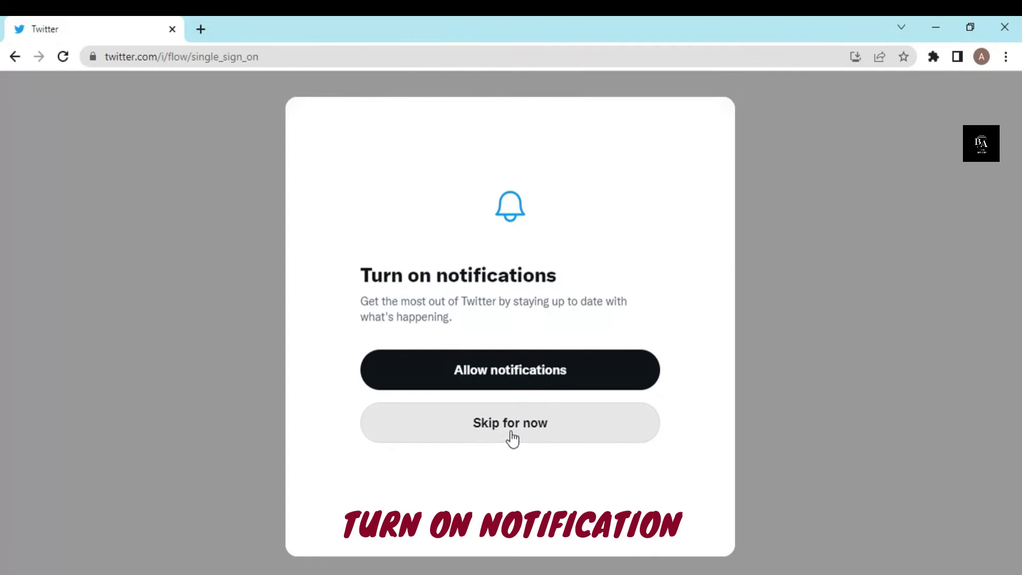
{"action": "left_click", "coordinate": [506, 367]}
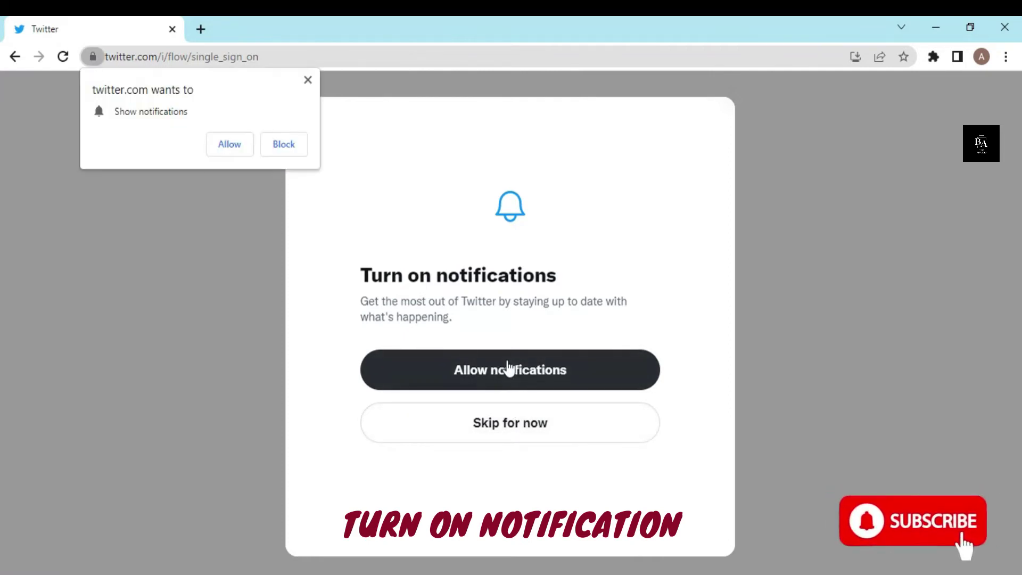
{"action": "left_click", "coordinate": [231, 150]}
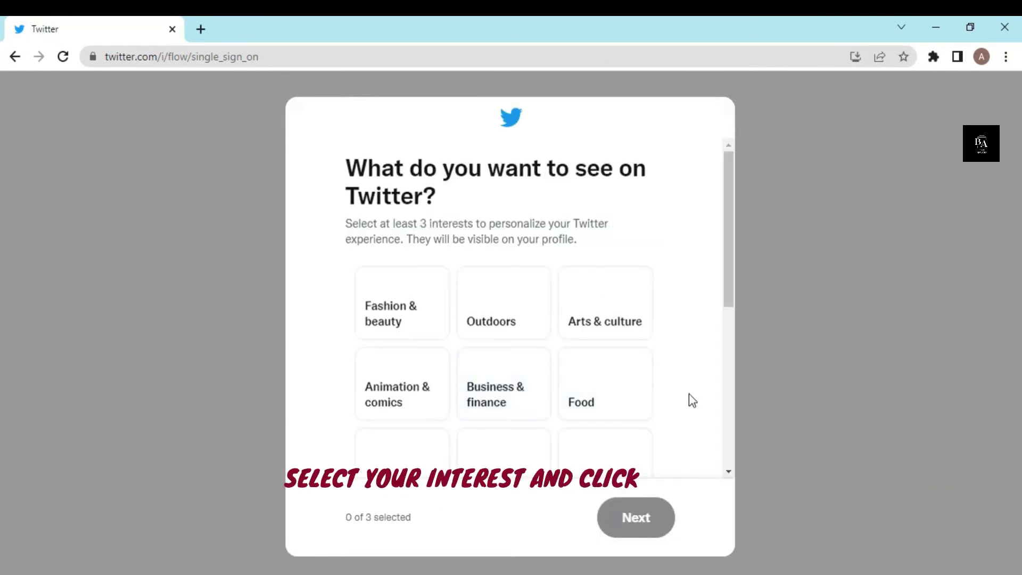
Select Technology, Science and Entertainment as the interests to see on Twitter, and submit the selection
{"action": "left_click_drag", "start_coordinate": [729, 295], "coordinate": [753, 478]}
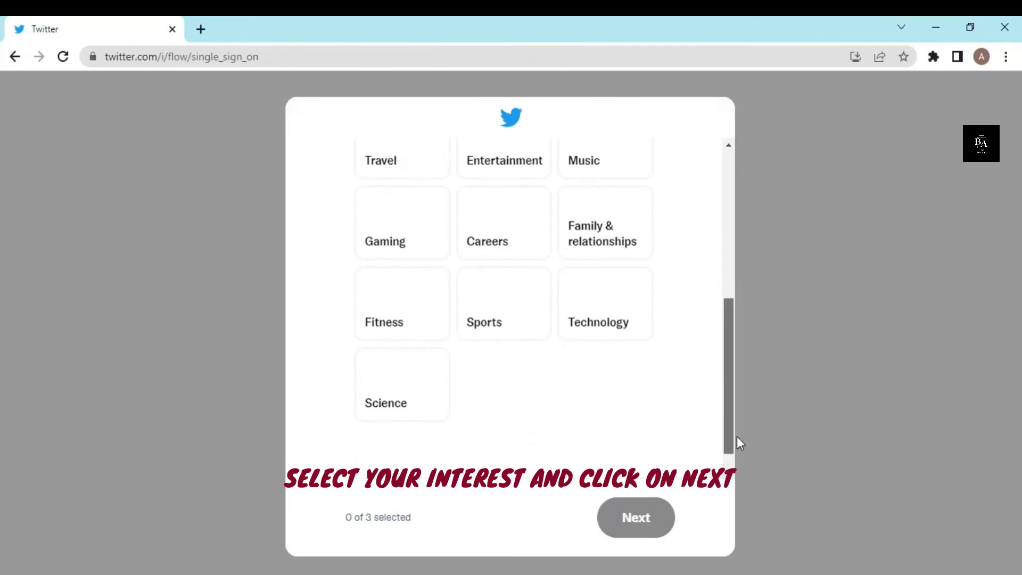
{"action": "left_click_drag", "start_coordinate": [736, 436], "coordinate": [734, 418]}
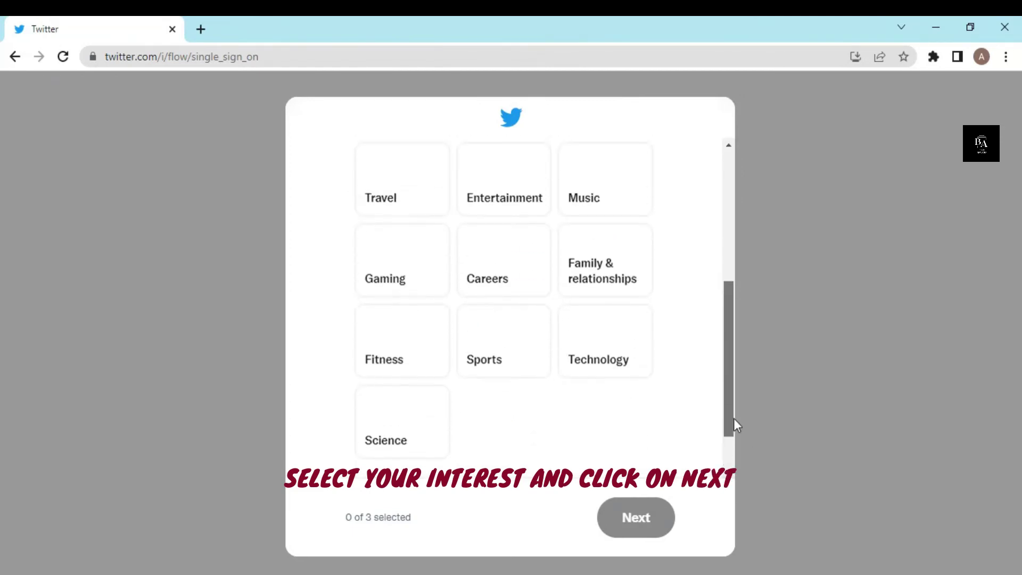
{"action": "left_click", "coordinate": [600, 350]}
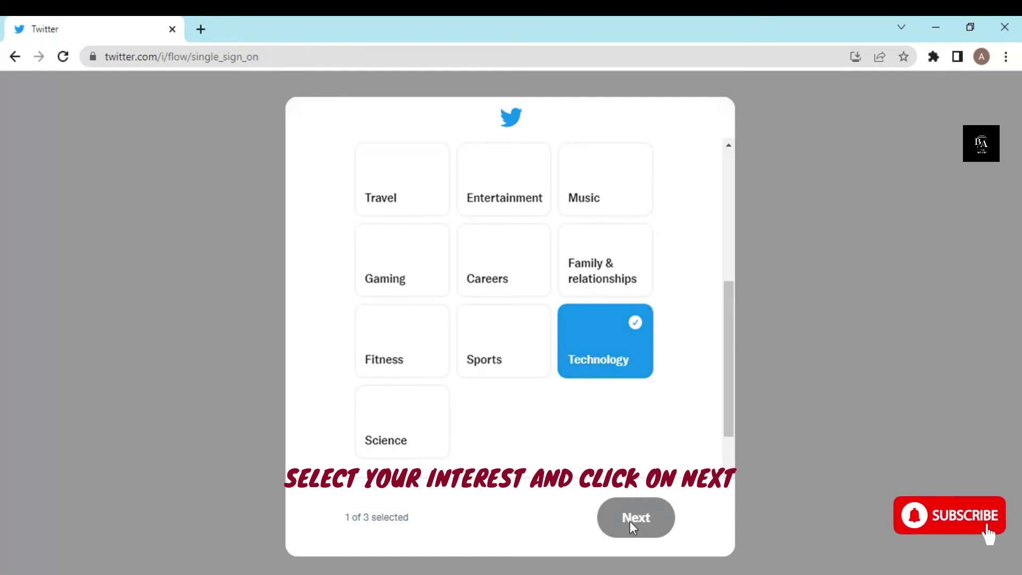
{"action": "left_click", "coordinate": [419, 420]}
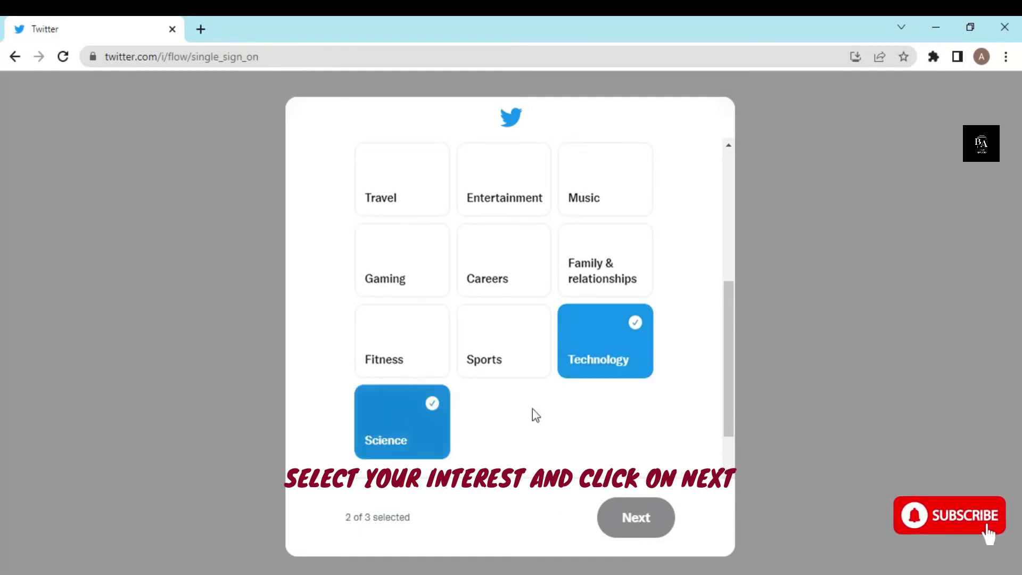
{"action": "scroll", "coordinate": [732, 341], "scroll_direction": "up", "scroll_amount": 1}
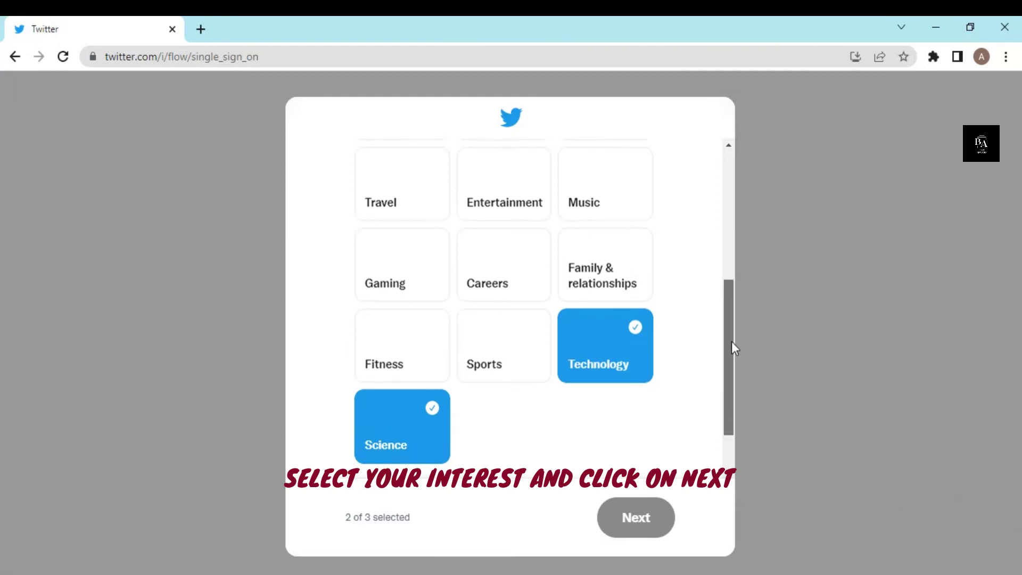
{"action": "left_click_drag", "start_coordinate": [733, 321], "coordinate": [724, 268]}
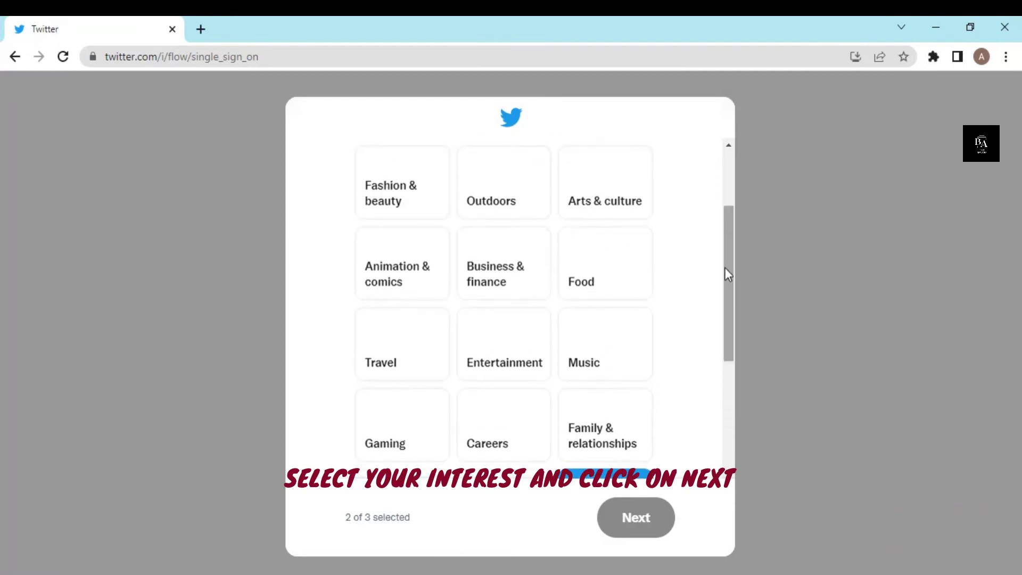
{"action": "left_click", "coordinate": [515, 344]}
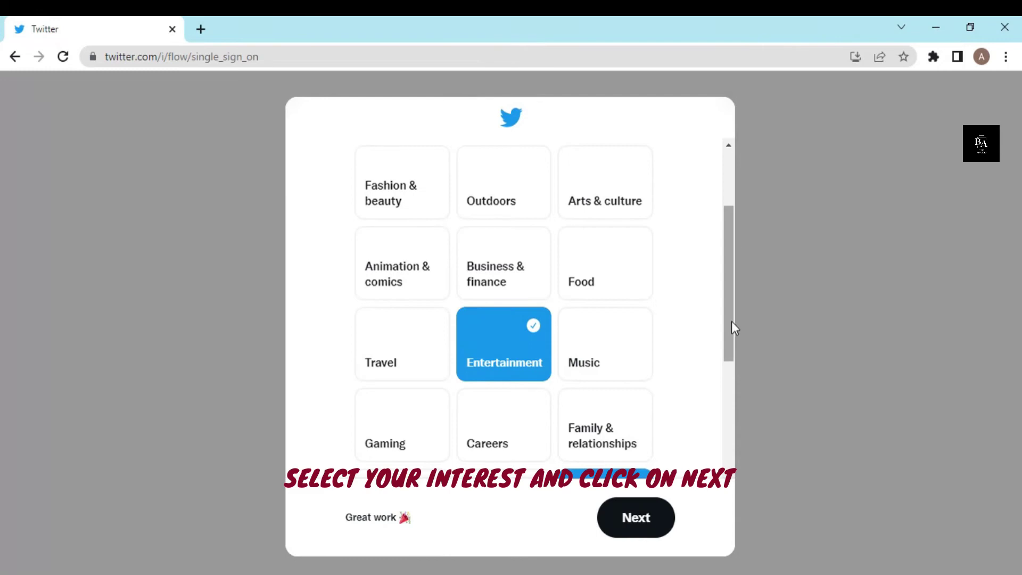
{"action": "left_click_drag", "start_coordinate": [730, 322], "coordinate": [734, 254]}
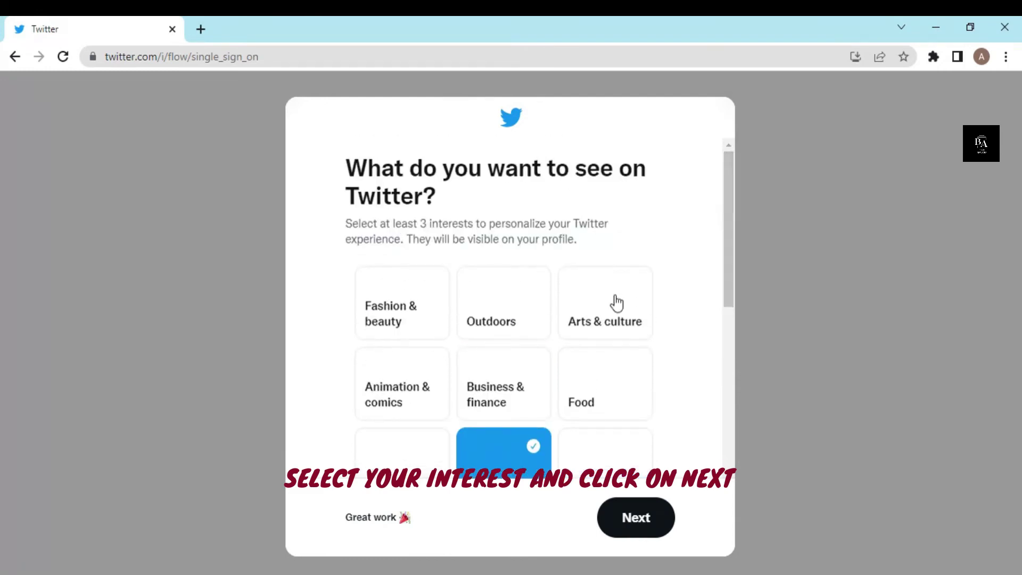
{"action": "left_click", "coordinate": [644, 523]}
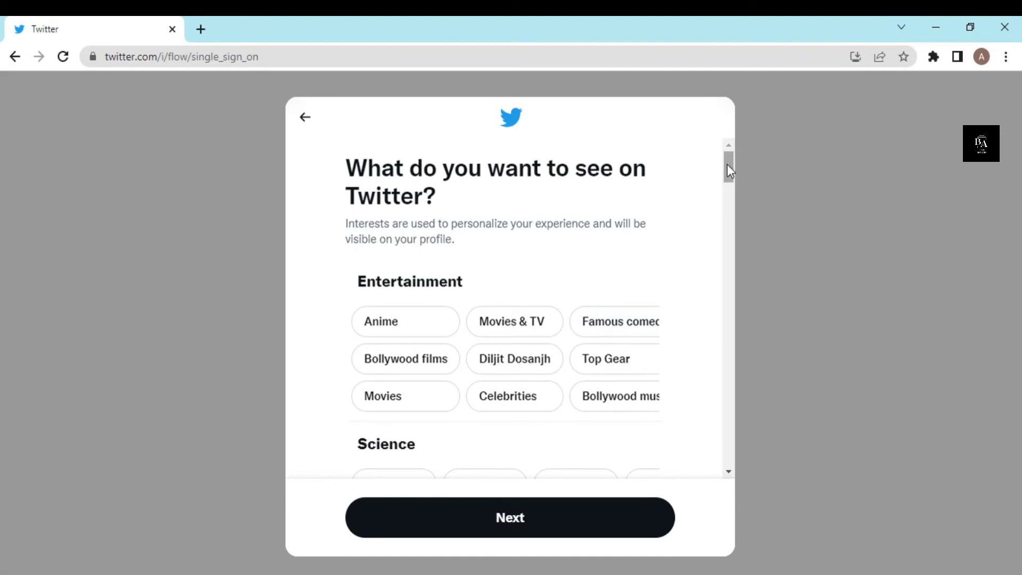
Pick Anime as an Entertainment topic, and follow the first suggested account to finish the sign-up flow
{"action": "left_click_drag", "start_coordinate": [731, 161], "coordinate": [731, 132]}
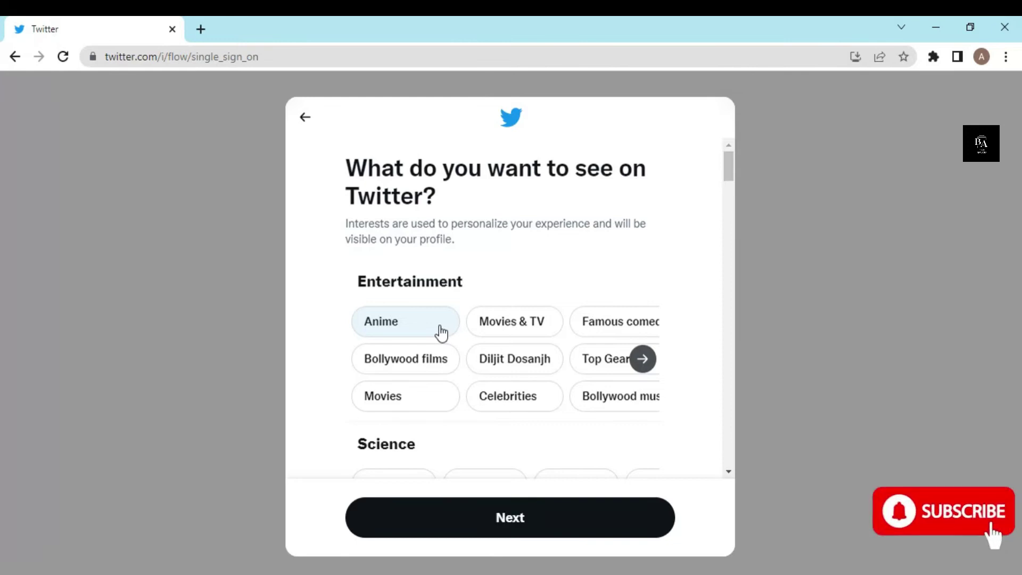
{"action": "left_click", "coordinate": [440, 334]}
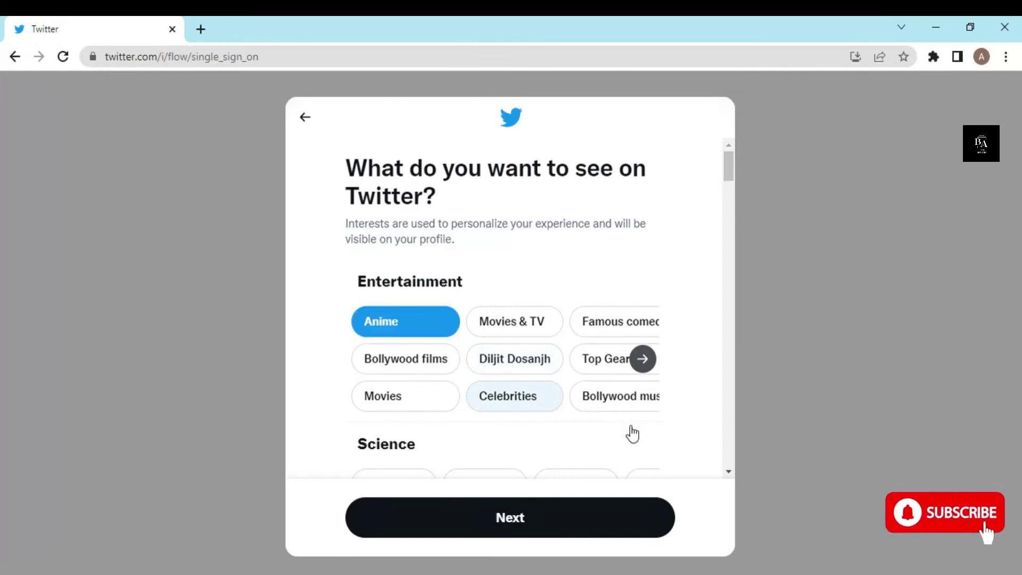
{"action": "left_click", "coordinate": [643, 360]}
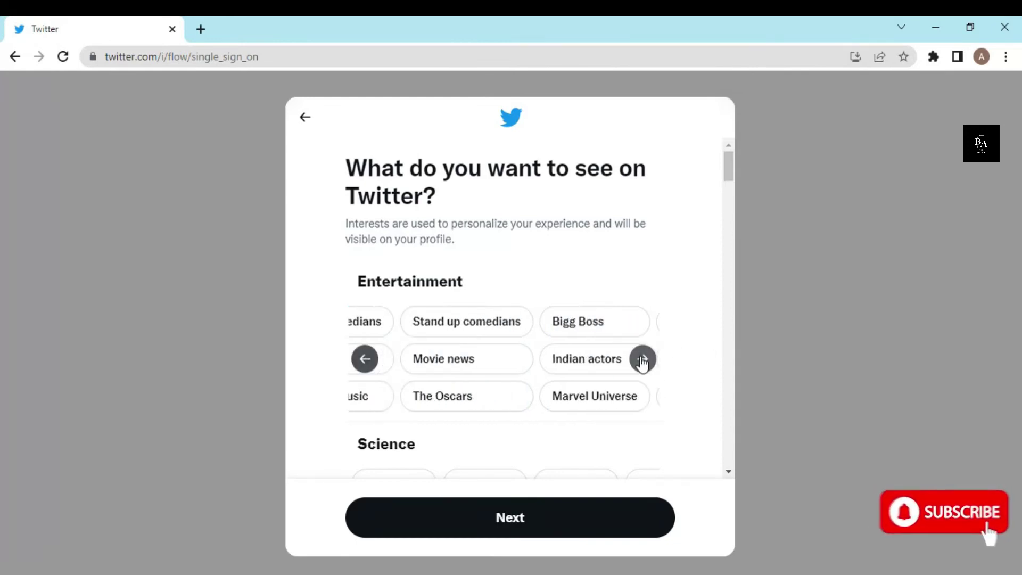
{"action": "mouse_move", "coordinate": [727, 171]}
{"action": "left_mouse_down"}
{"action": "mouse_move", "coordinate": [727, 205]}
{"action": "mouse_move", "coordinate": [729, 155]}
{"action": "left_mouse_up"}
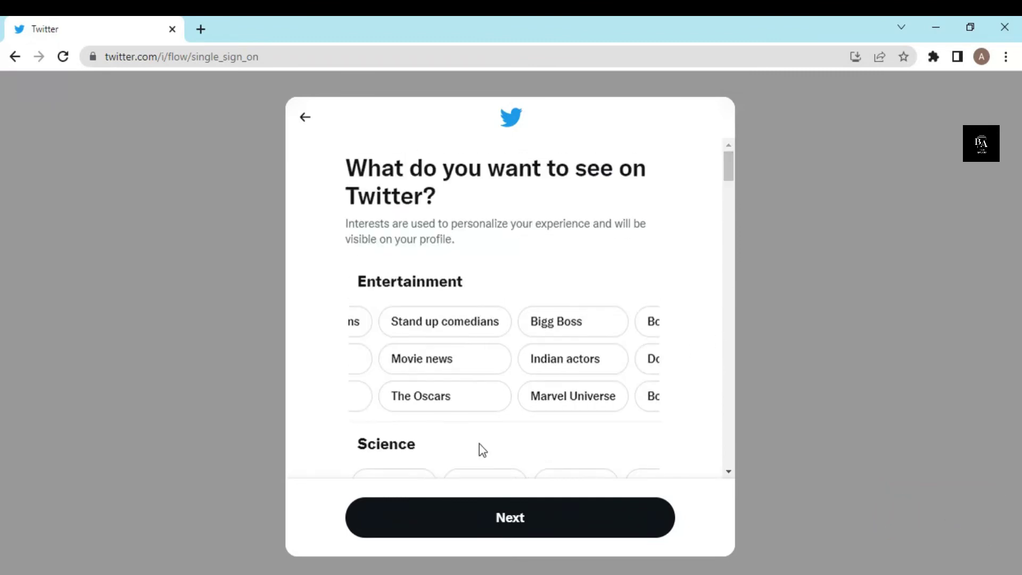
{"action": "left_click", "coordinate": [515, 525]}
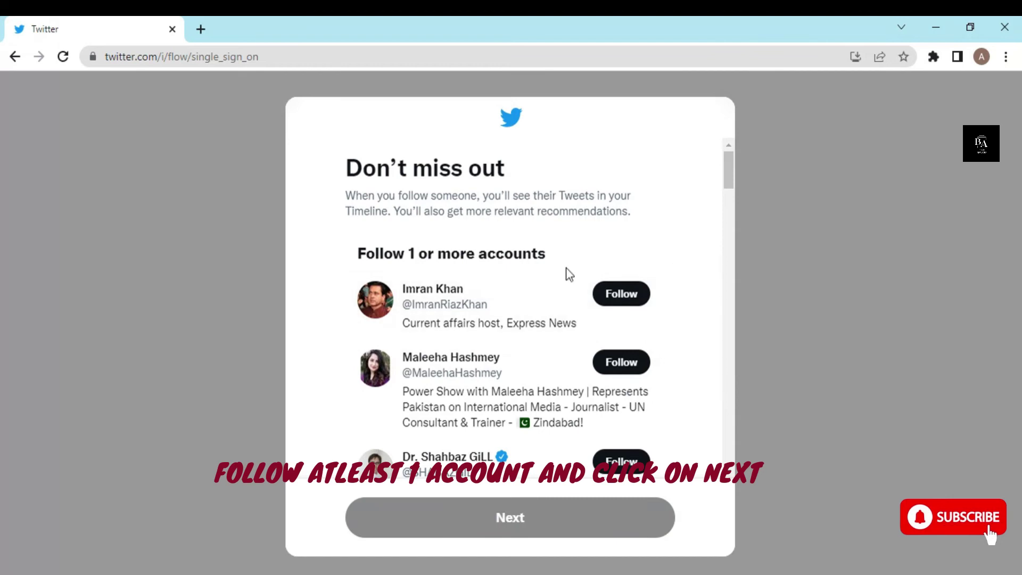
{"action": "left_click", "coordinate": [626, 298]}
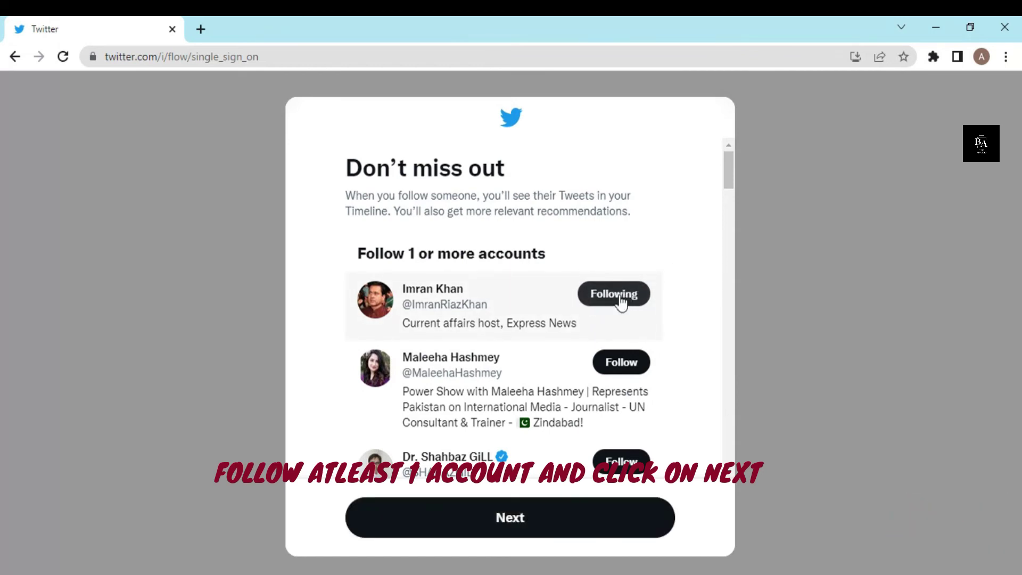
{"action": "left_click", "coordinate": [513, 522]}
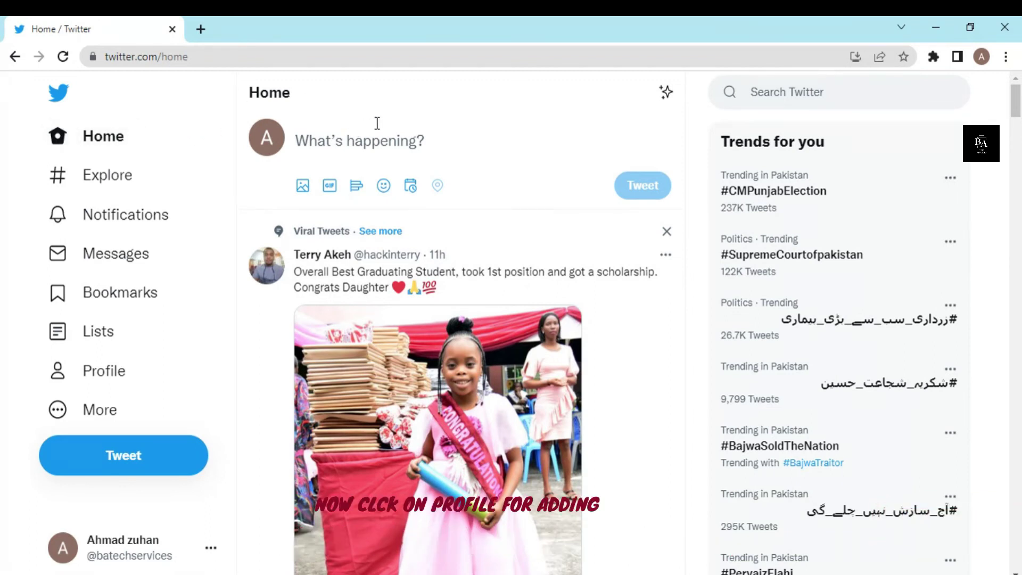
Open the profile for editing and apply the image "b (2)" from the logo folder on Local Disk (F:) as the profile picture
{"action": "left_click", "coordinate": [104, 370]}
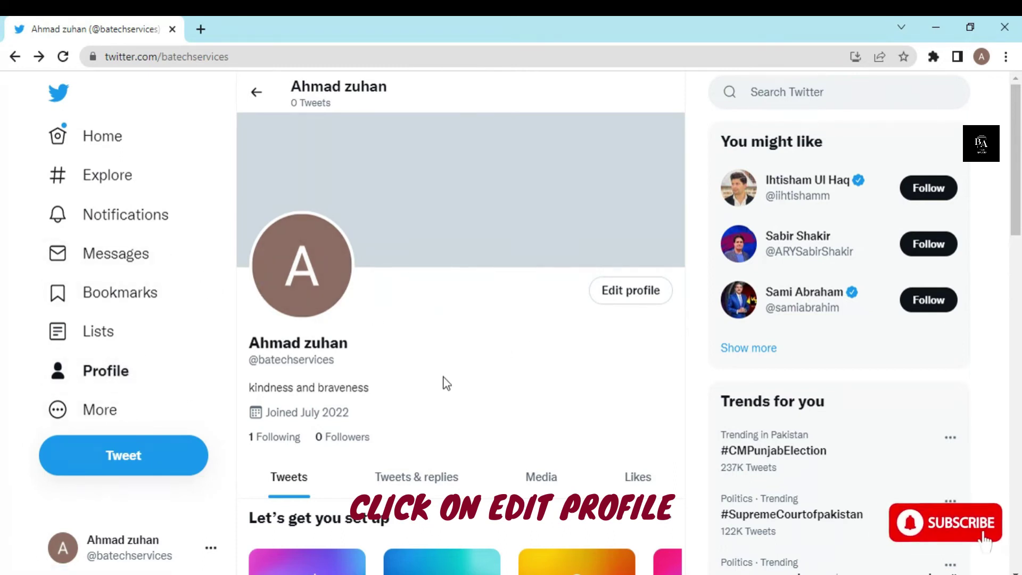
{"action": "left_click", "coordinate": [629, 298]}
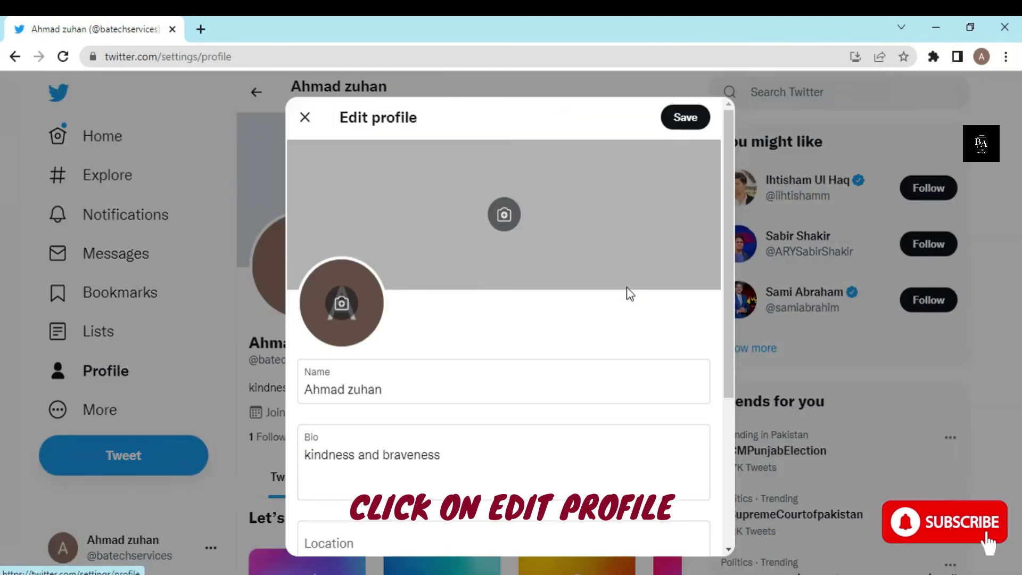
{"action": "left_click", "coordinate": [342, 303]}
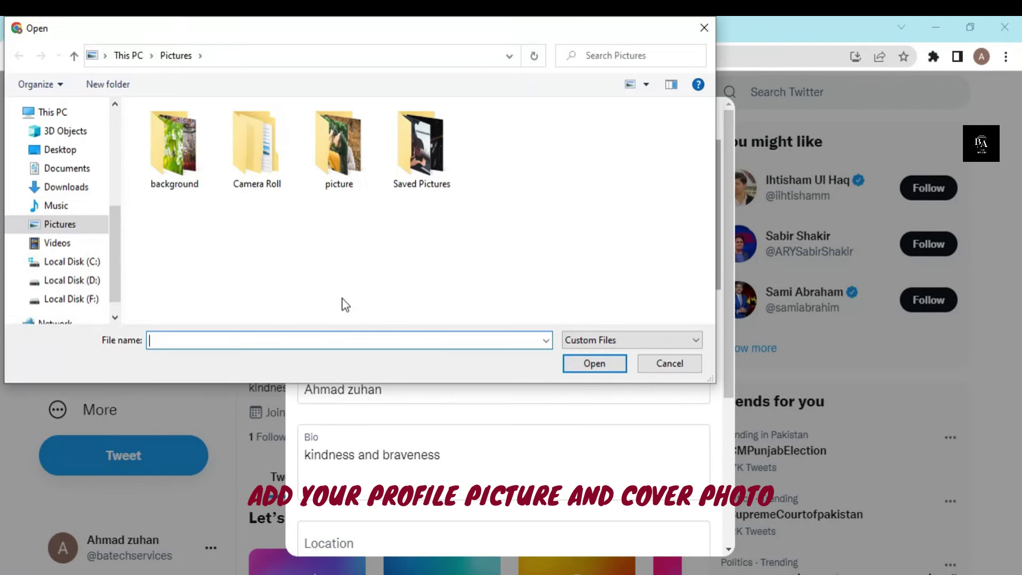
{"action": "left_click", "coordinate": [78, 301]}
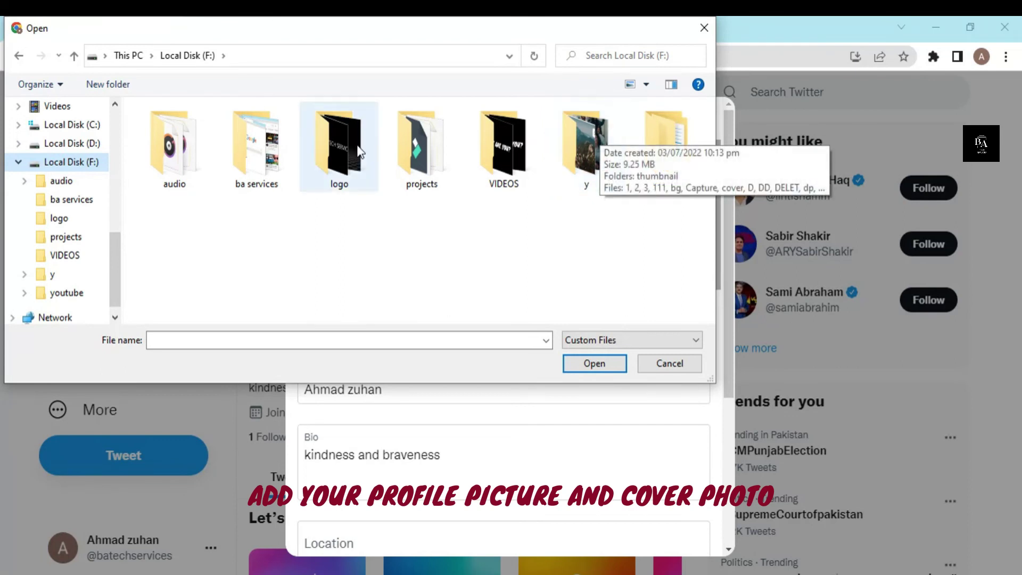
{"action": "left_click", "coordinate": [336, 139]}
{"action": "double_click", "coordinate": [339, 144]}
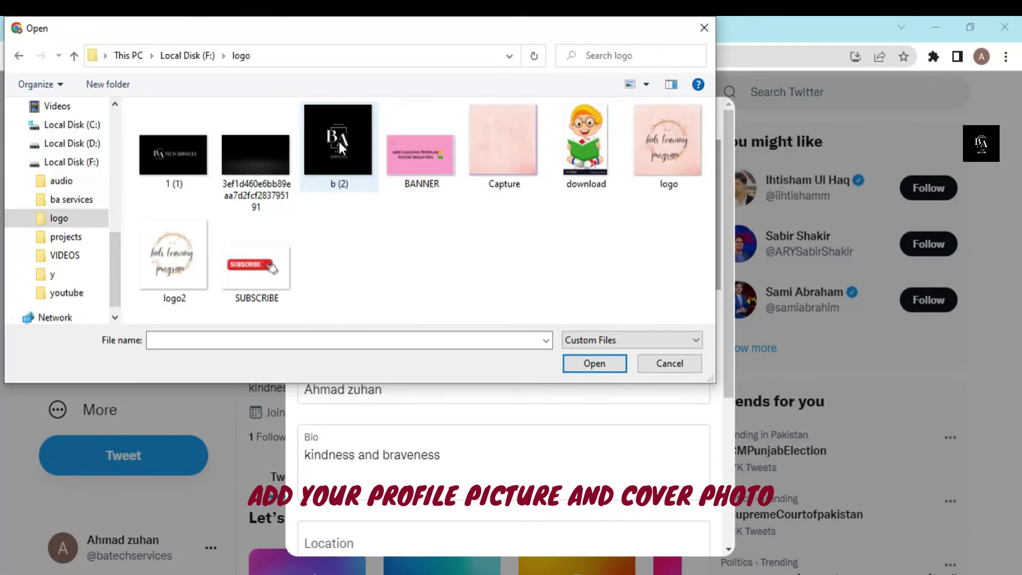
{"action": "left_click", "coordinate": [345, 148]}
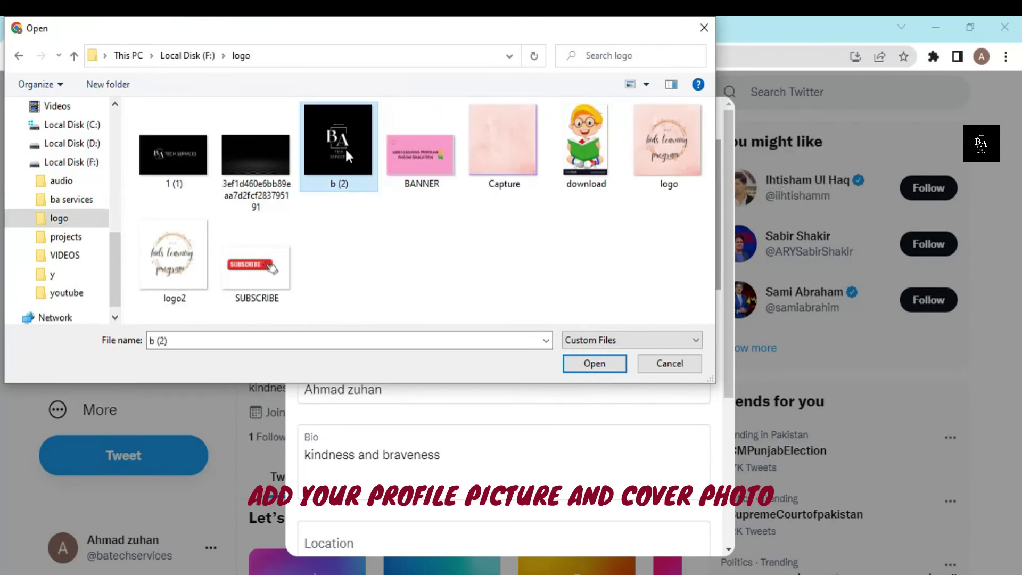
{"action": "left_click", "coordinate": [608, 362]}
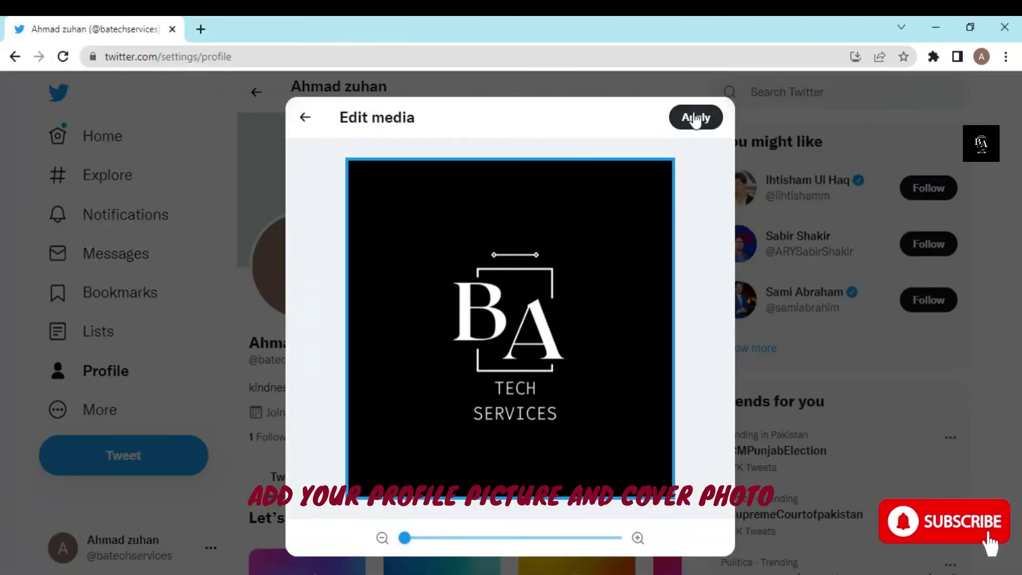
{"action": "left_click", "coordinate": [696, 118]}
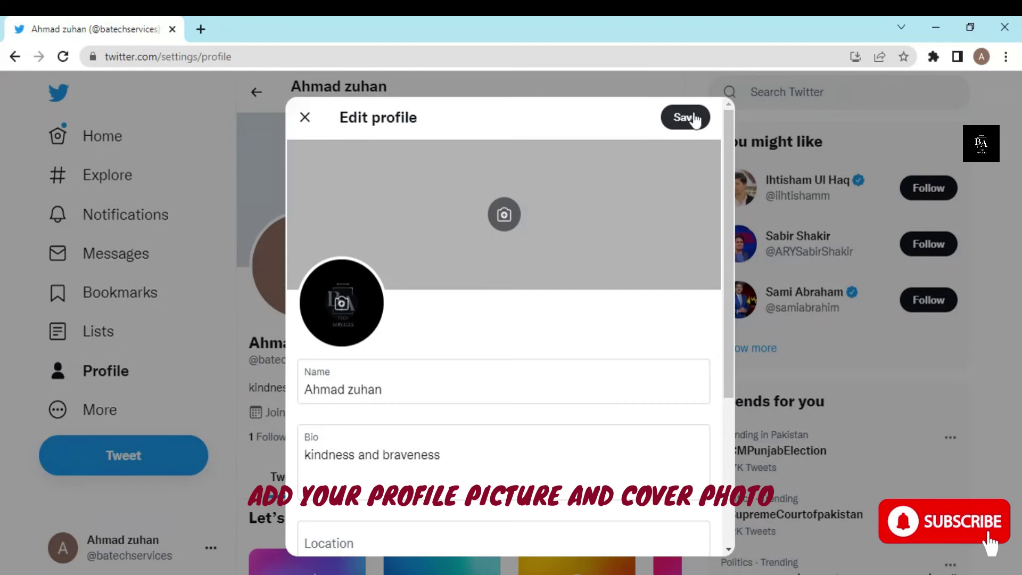
Apply the image "1 (1)" from the logo folder as the profile's cover photo
{"action": "left_click", "coordinate": [507, 215]}
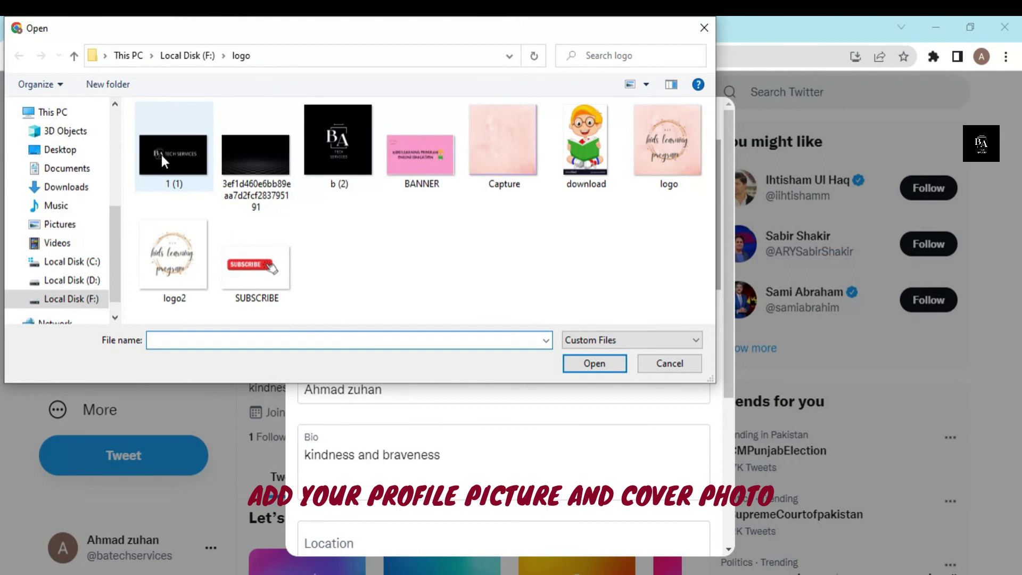
{"action": "left_click", "coordinate": [165, 152]}
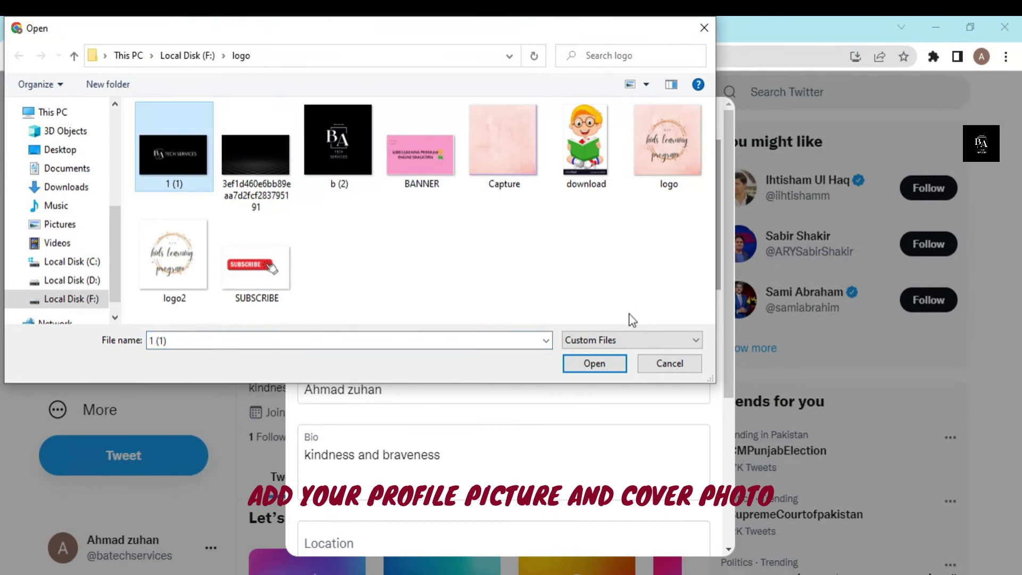
{"action": "left_click", "coordinate": [600, 363]}
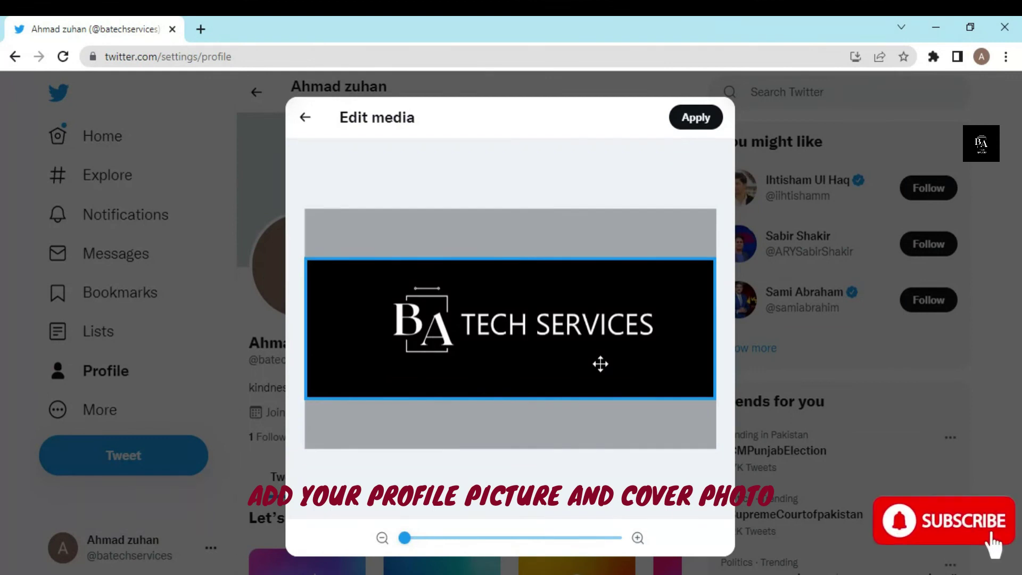
{"action": "left_click", "coordinate": [692, 114]}
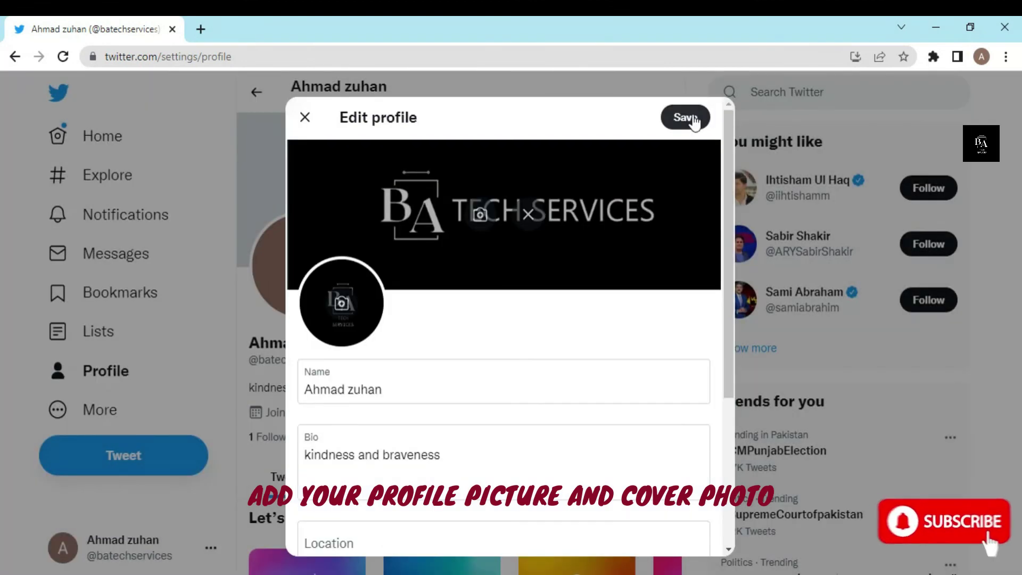
Set the profile location to "pakistan", save the profile changes, and return to the home feed
{"action": "scroll", "coordinate": [730, 298], "scroll_direction": "down", "scroll_amount": 3}
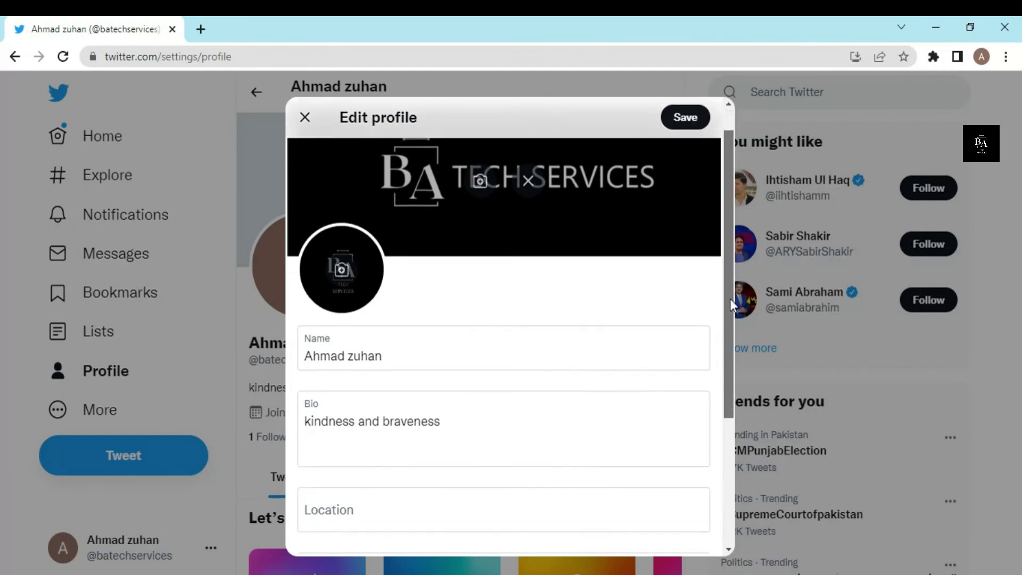
{"action": "scroll", "coordinate": [745, 380], "scroll_direction": "down", "scroll_amount": 1}
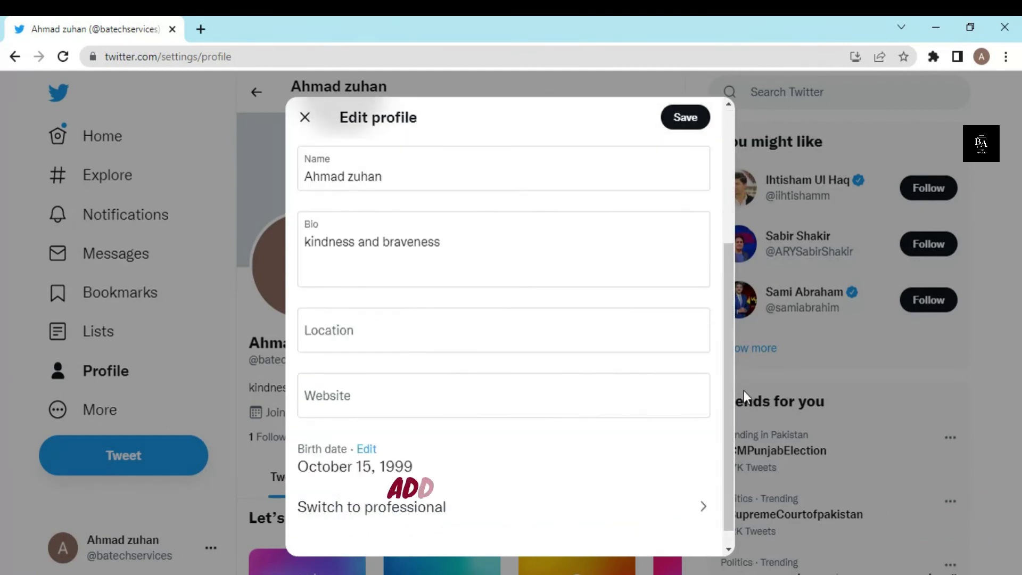
{"action": "left_click", "coordinate": [371, 329]}
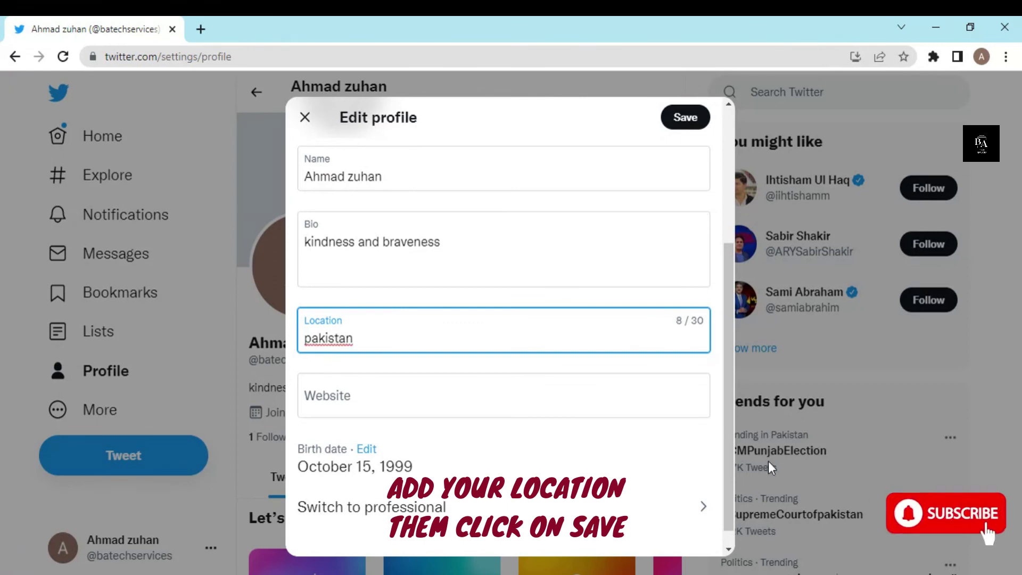
{"action": "left_click_drag", "start_coordinate": [733, 439], "coordinate": [739, 478]}
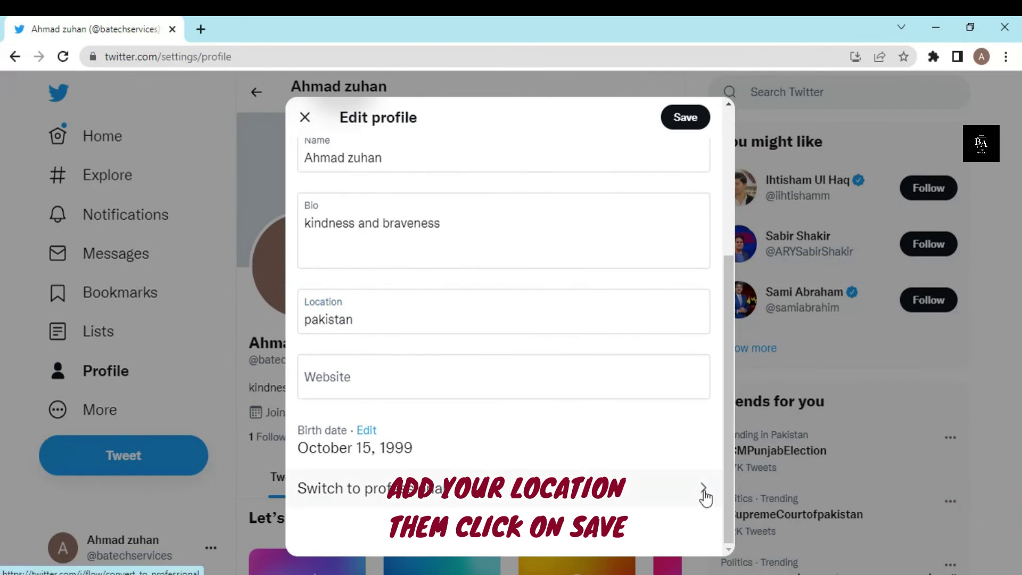
{"action": "left_click_drag", "start_coordinate": [734, 337], "coordinate": [729, 98]}
{"action": "left_click", "coordinate": [692, 117]}
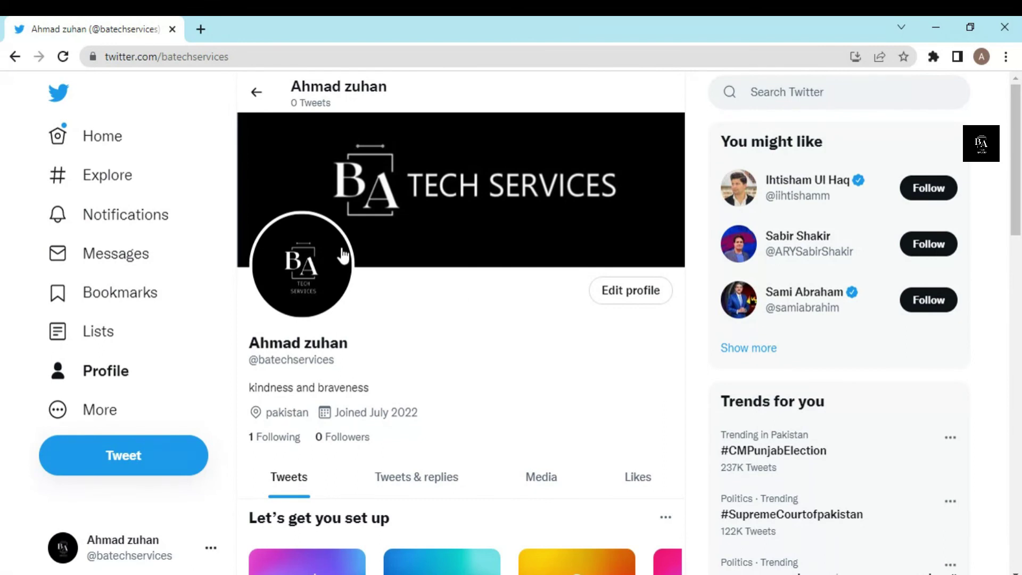
{"action": "left_click", "coordinate": [107, 140]}
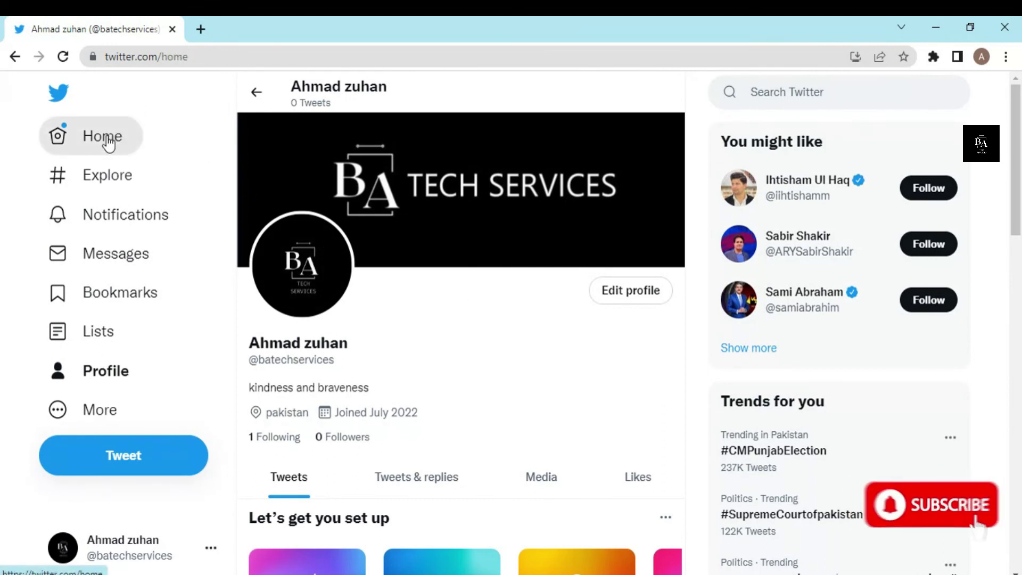